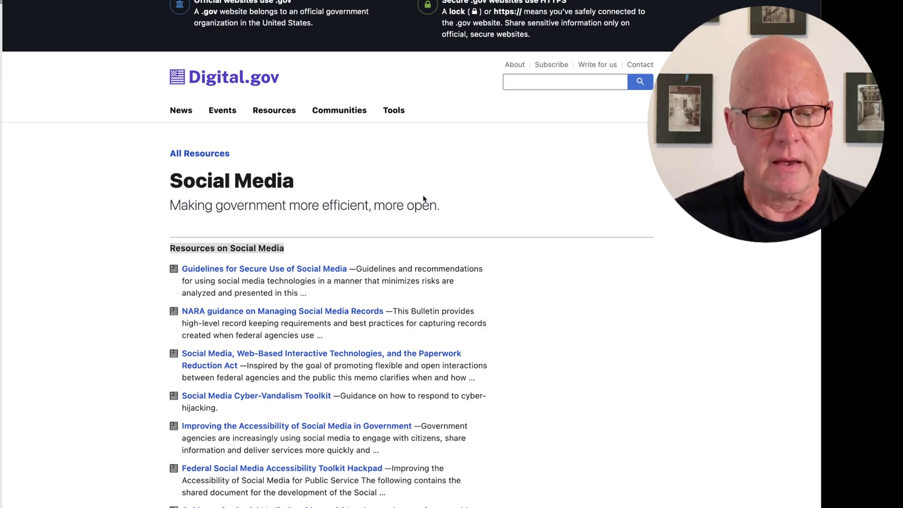
# - Switch to the Social Media Notes note in Evernote and enter "Important Terms:" as its first line
pyautogui.scroll(-5, 412, 207)
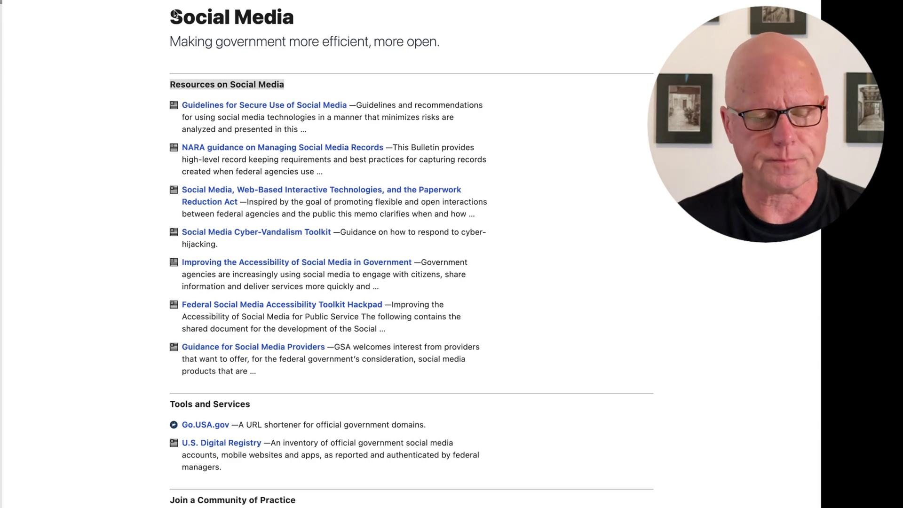
pyautogui.press('super+Tab')
pyautogui.press('super+Tab')
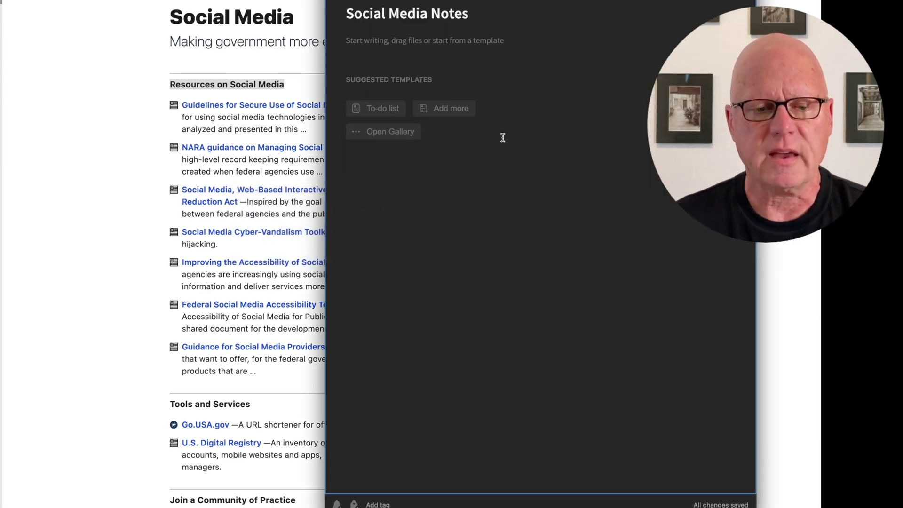
pyautogui.click(552, 86)
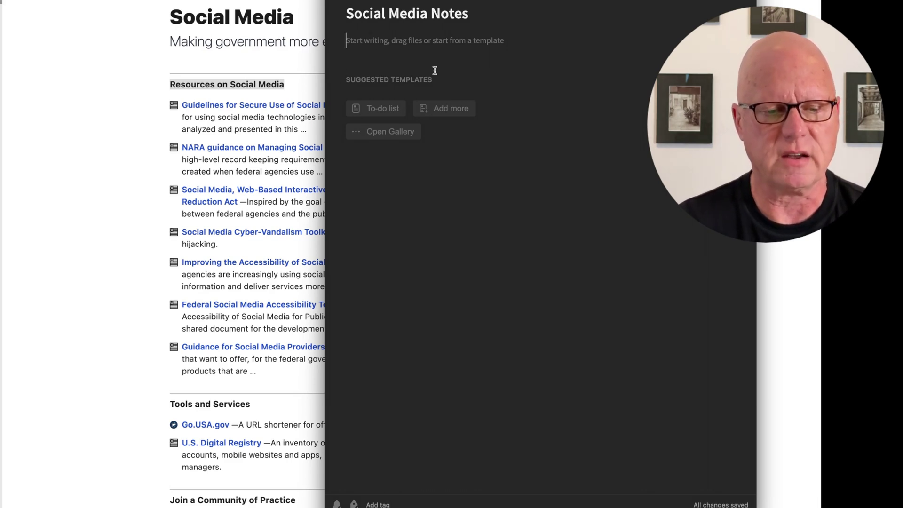
pyautogui.write('Im')
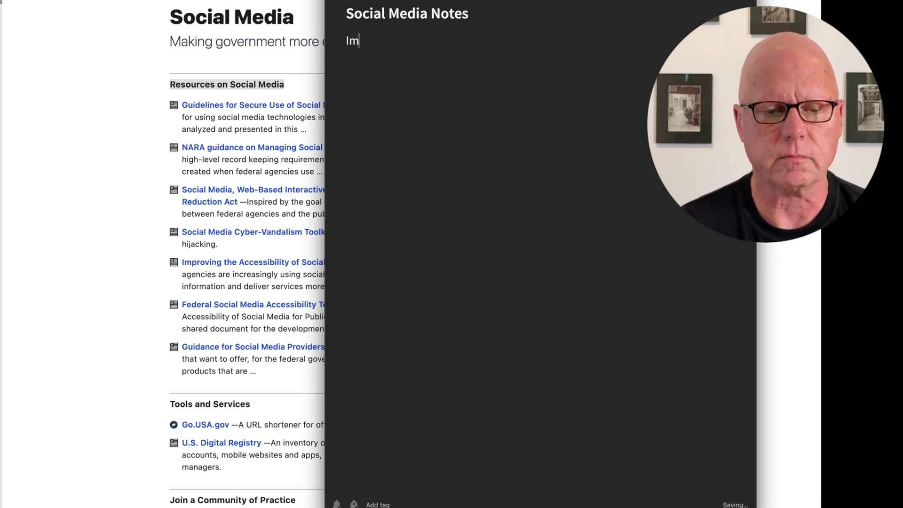
pyautogui.write('portant T')
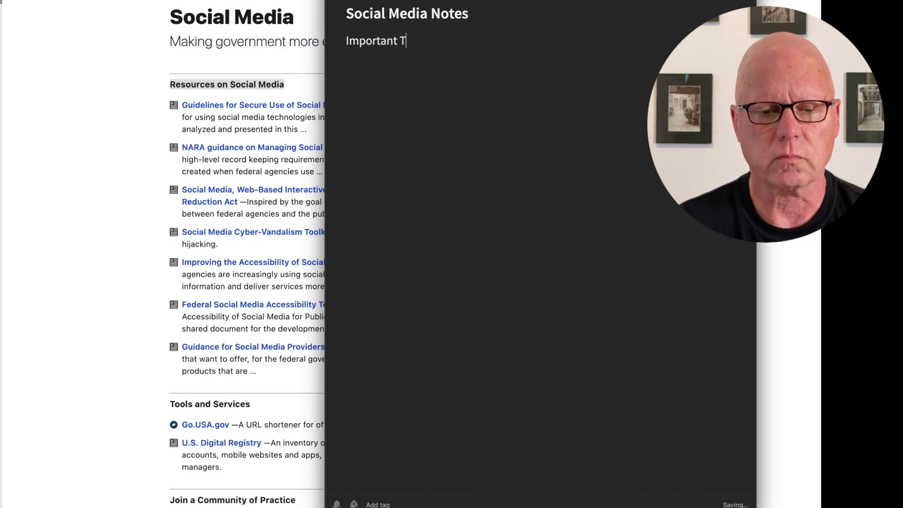
pyautogui.write('erms:')
pyautogui.press('Return')
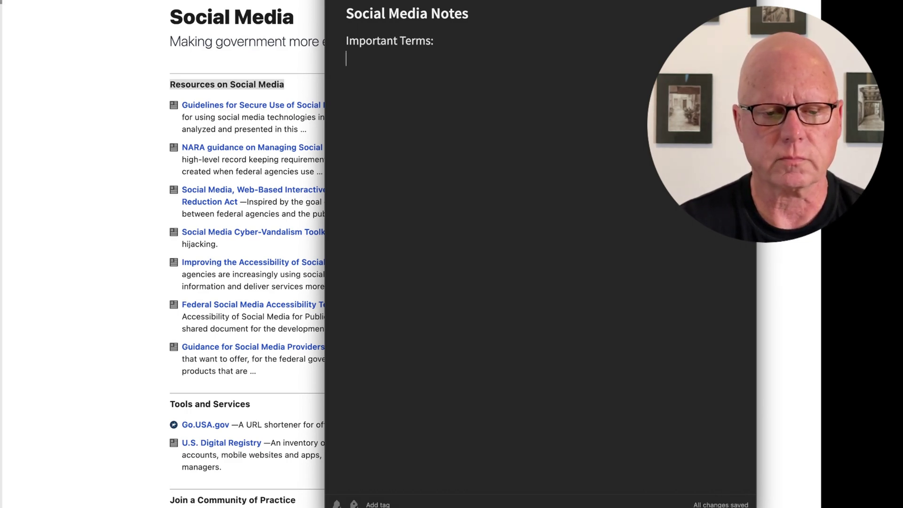
# - Add the terms "NARA" and "Managing Social Media" on separate lines below the Important Terms line
pyautogui.write('NARA ')
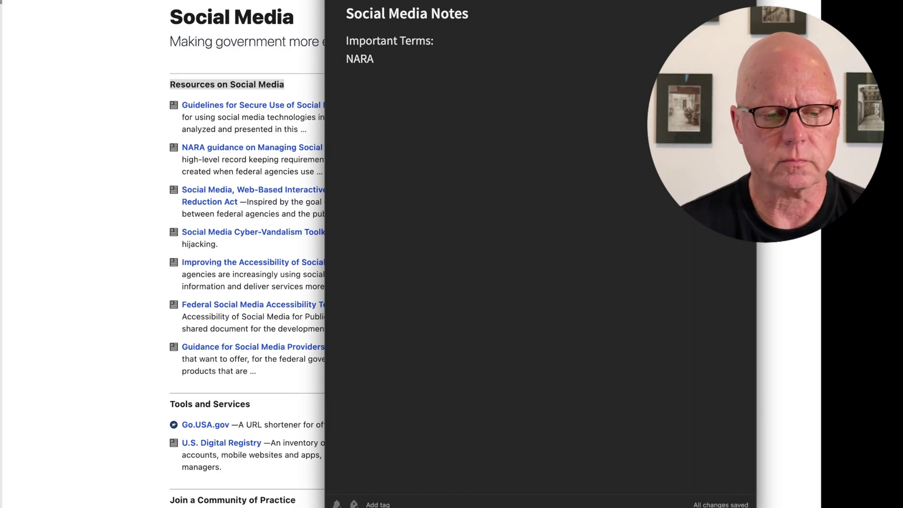
pyautogui.write('Managed')
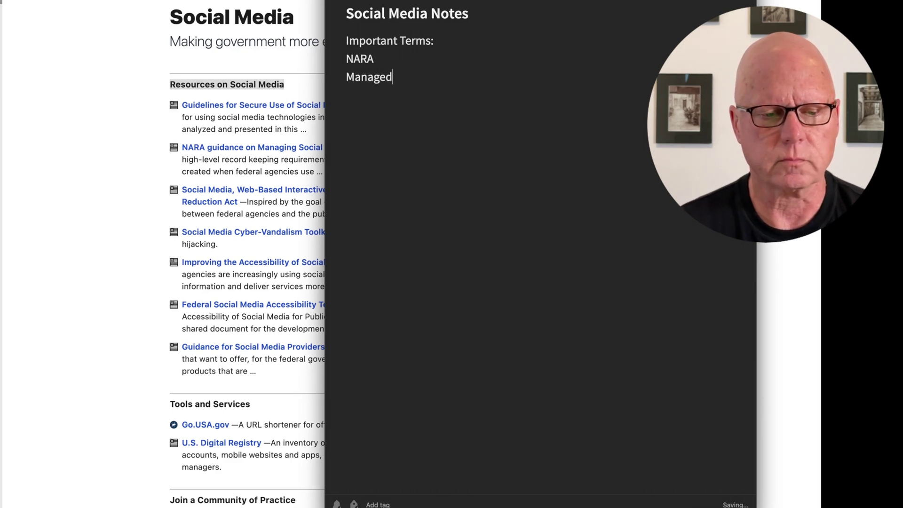
pyautogui.press('BackSpace')
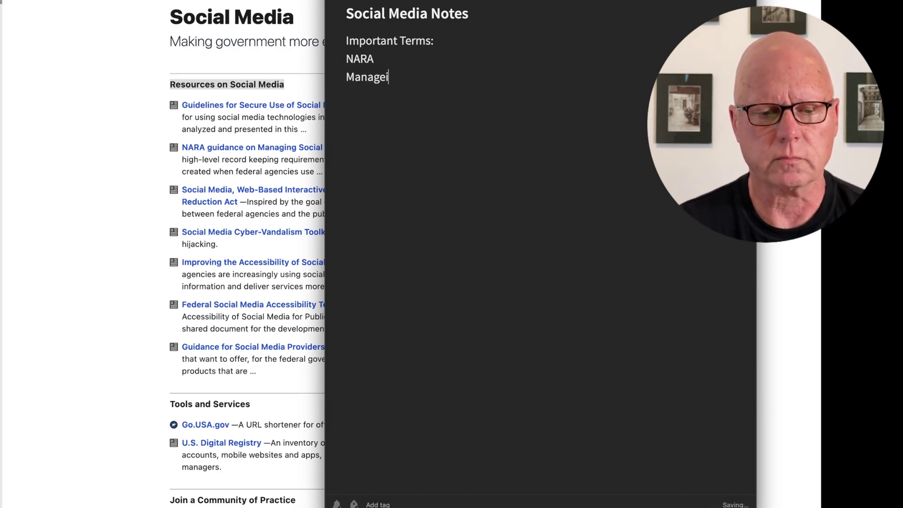
pyautogui.press('BackSpace')
pyautogui.write('ing Social ')
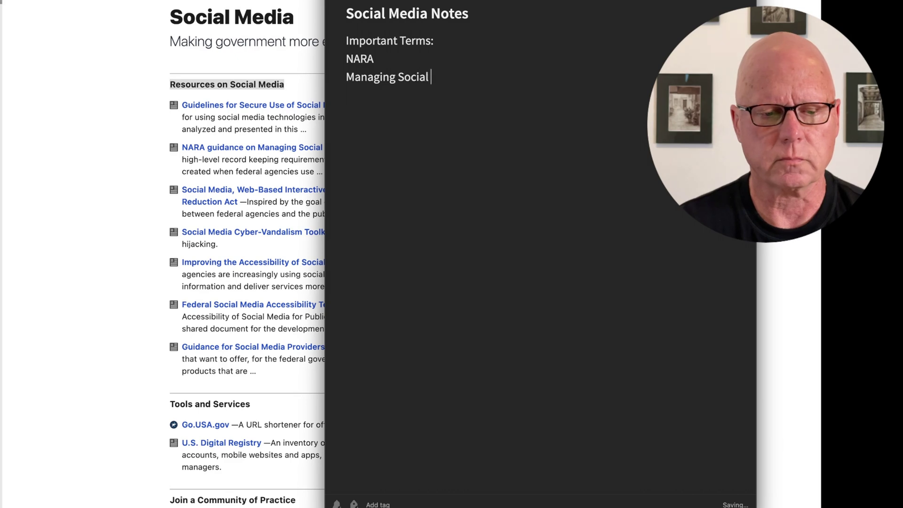
pyautogui.write('Media')
pyautogui.press('Return')
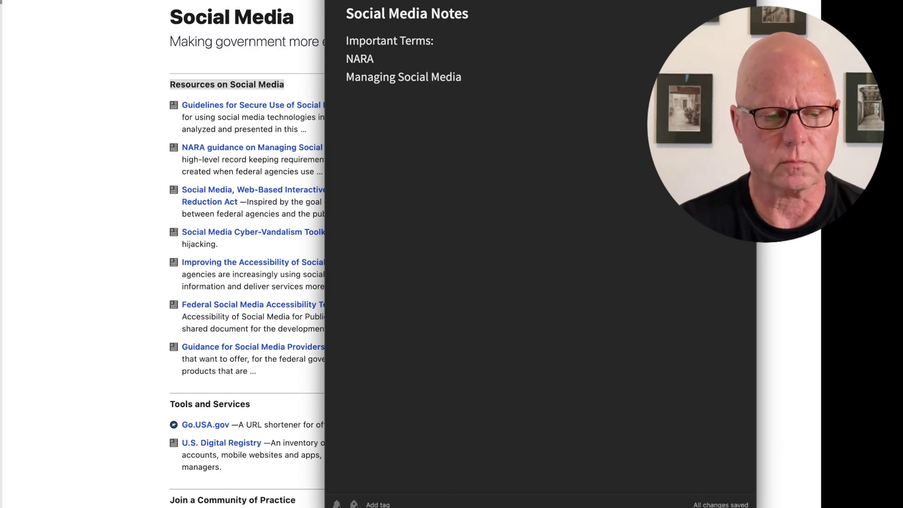
# - Move the note window aside and add the terms "Interactive Technologies" and "Paperwork Reduction Act" on separate lines
pyautogui.press('super+shift+f')
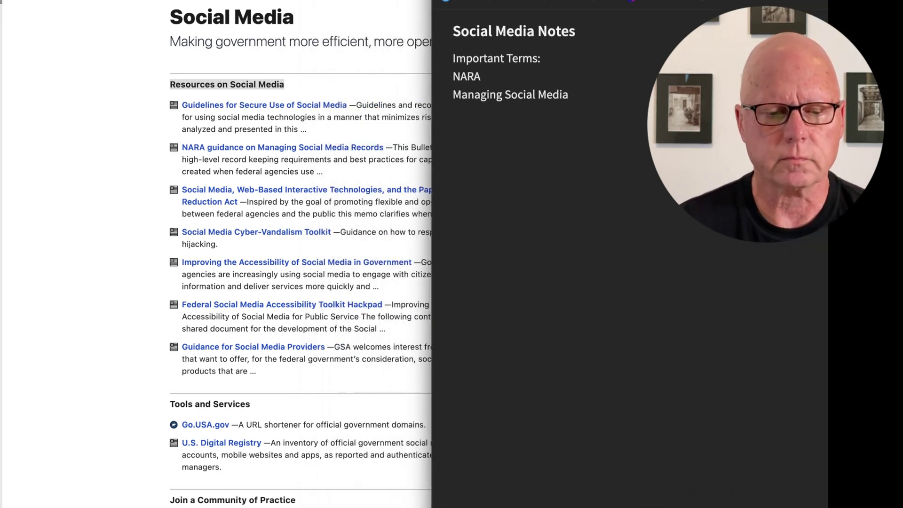
pyautogui.press('super+shift+f')
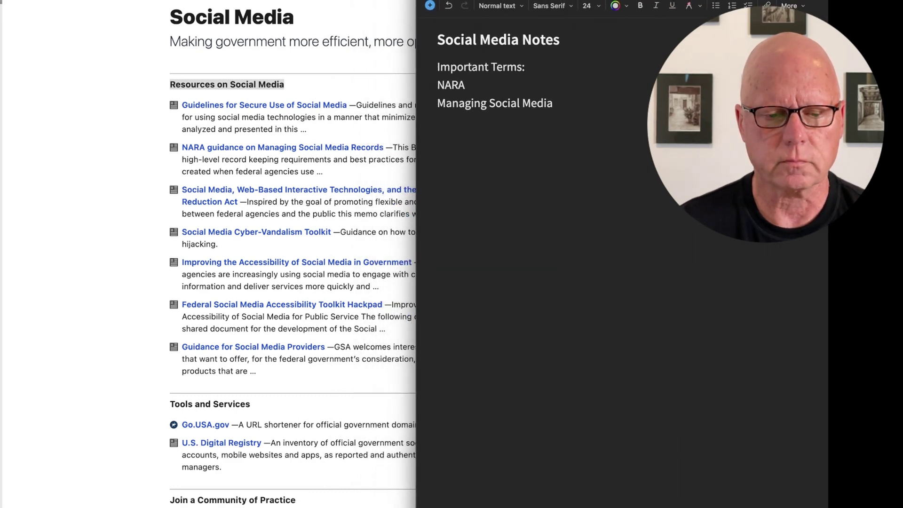
pyautogui.write('Intera')
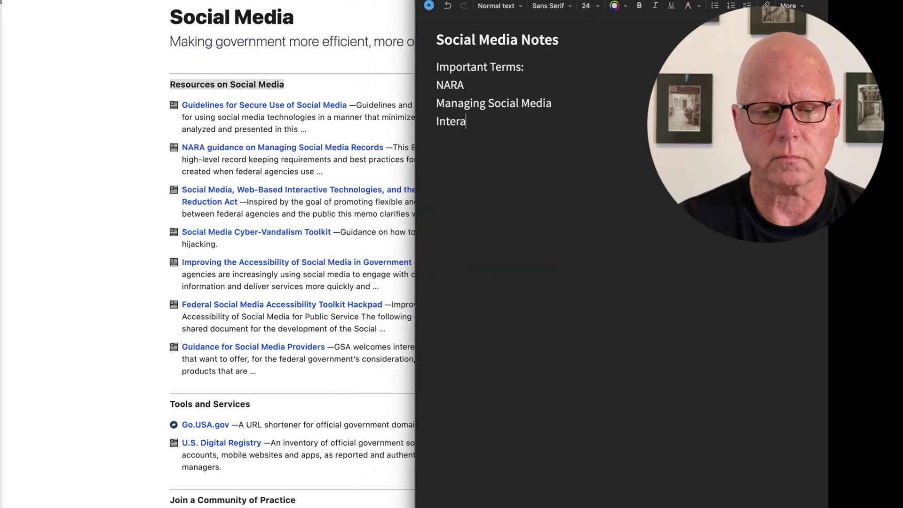
pyautogui.write('ctive Technol')
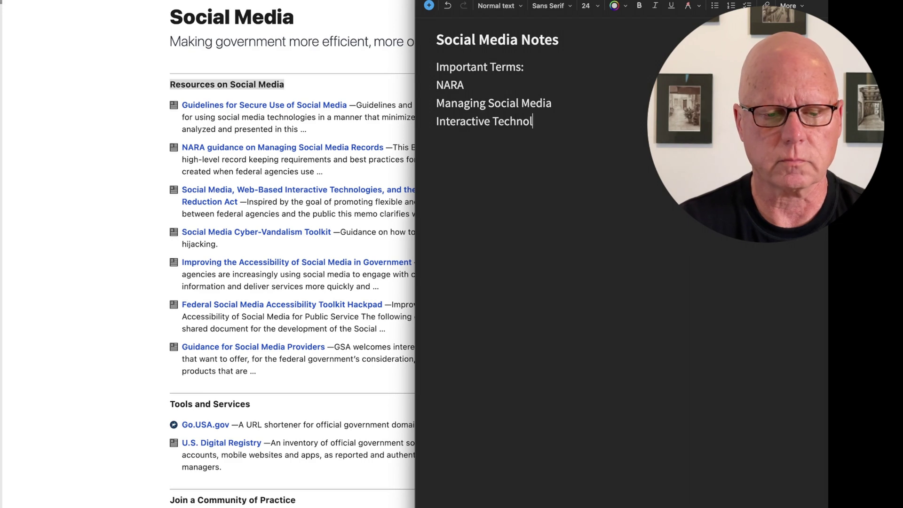
pyautogui.write('ogies')
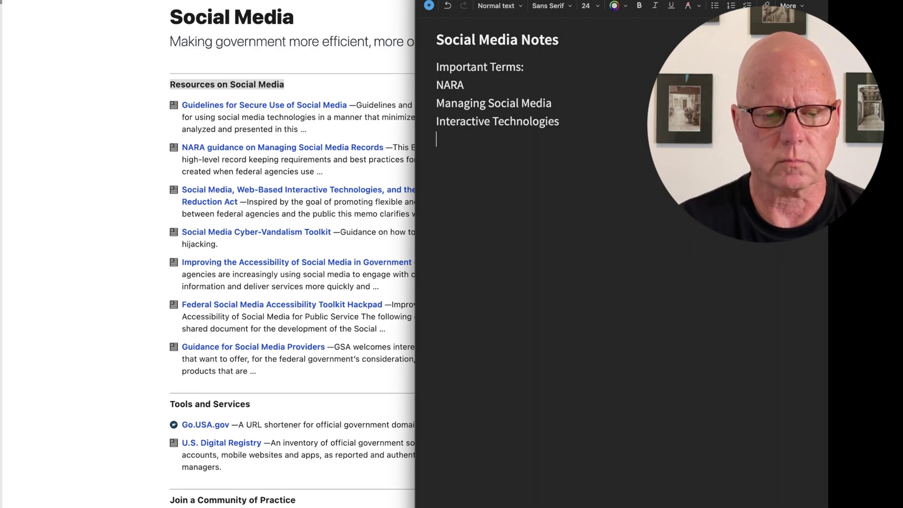
pyautogui.press('Return')
pyautogui.write('Paper')
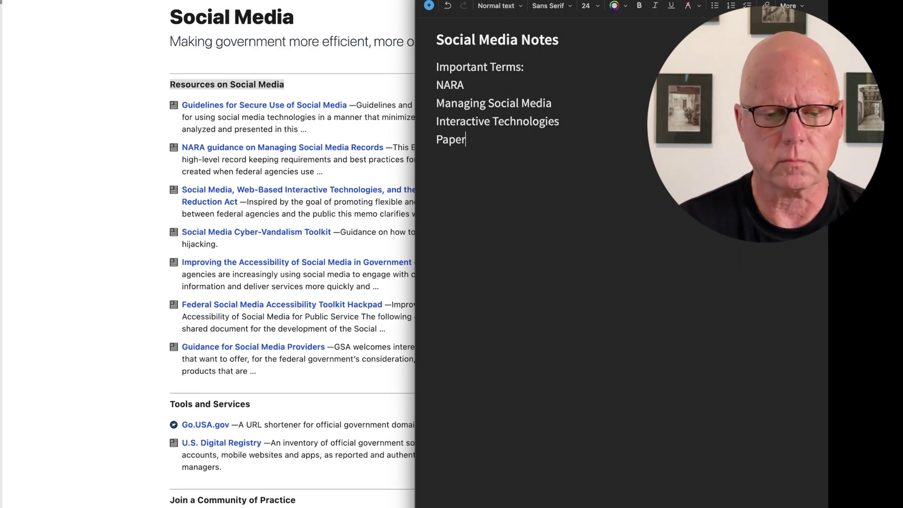
pyautogui.write('work Red')
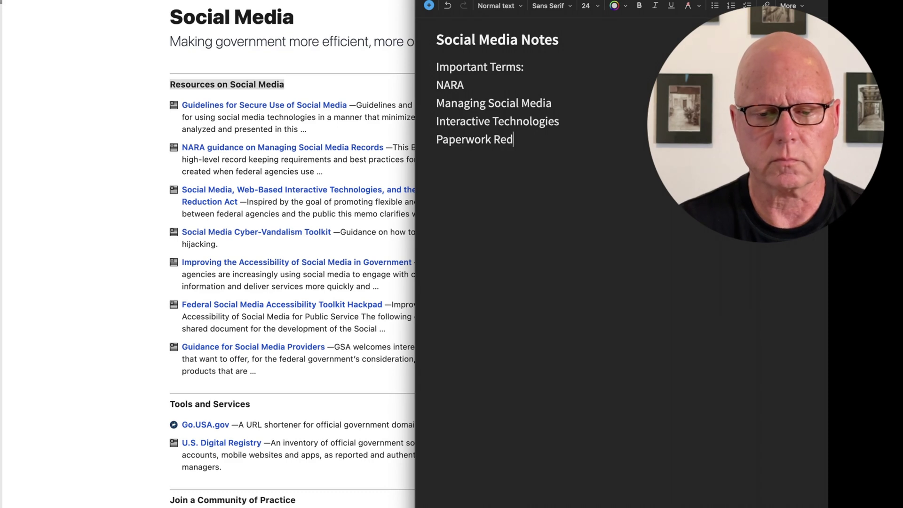
pyautogui.write('uction Act')
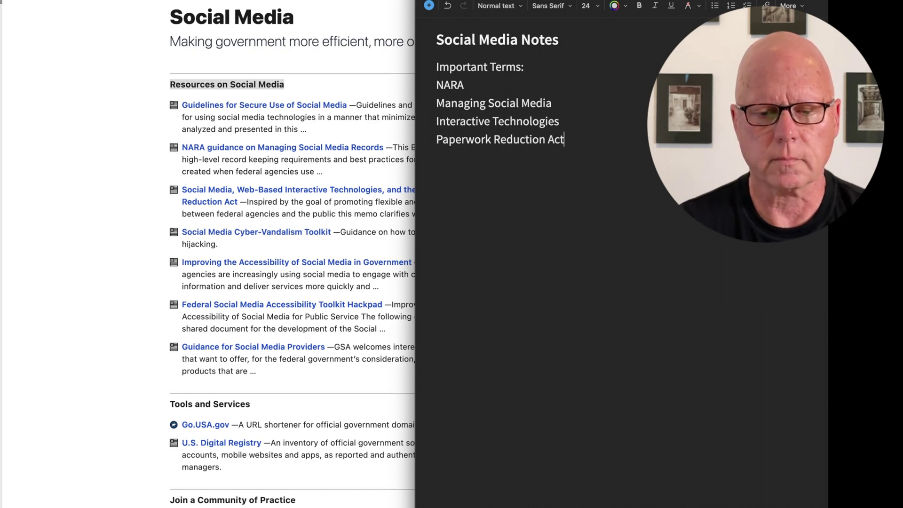
# - Format all lines from "Important Terms:" to "Paperwork Reduction Act" as a bulleted list and start an unbulleted line below it
pyautogui.moveTo(570, 141); pyautogui.dragTo(431, 70)
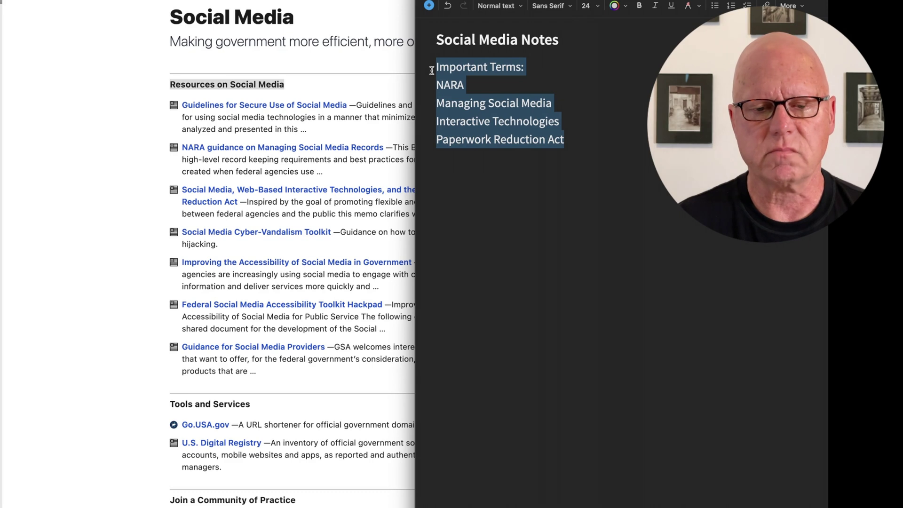
pyautogui.click(714, 5)
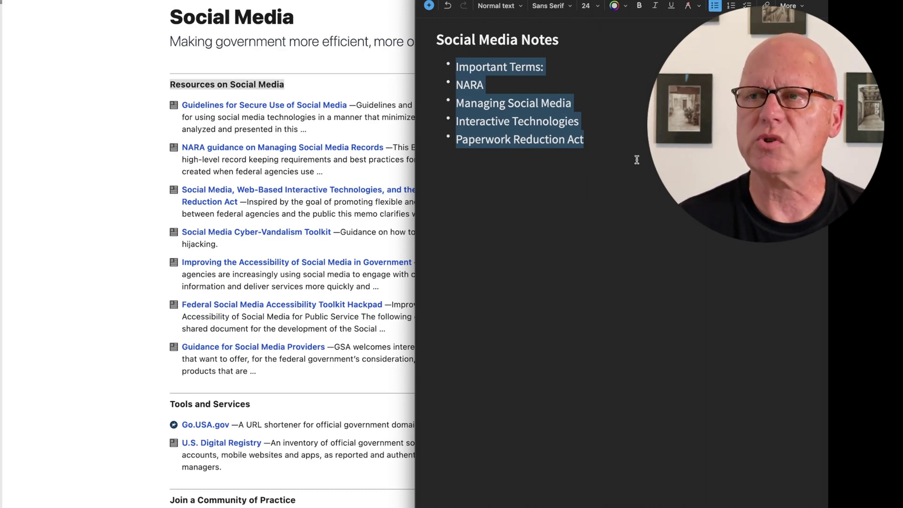
pyautogui.click(600, 142)
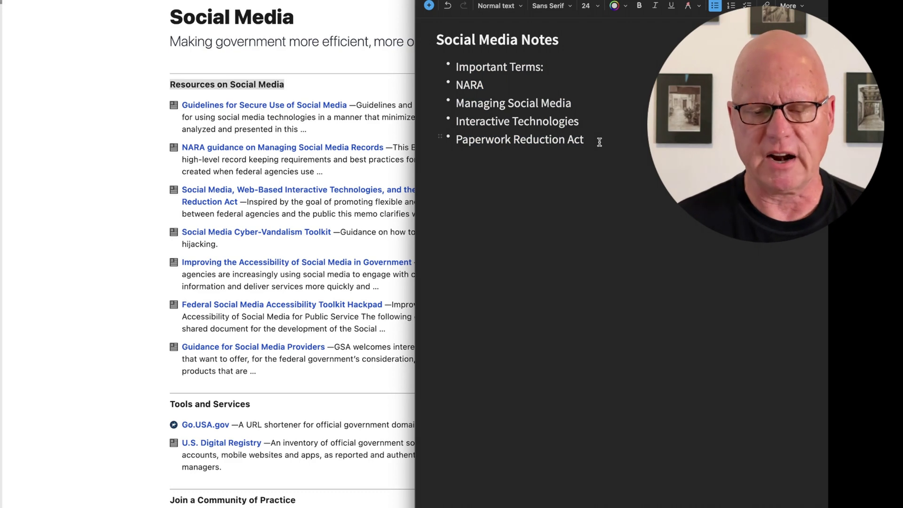
pyautogui.press('Return')
pyautogui.press('Return')
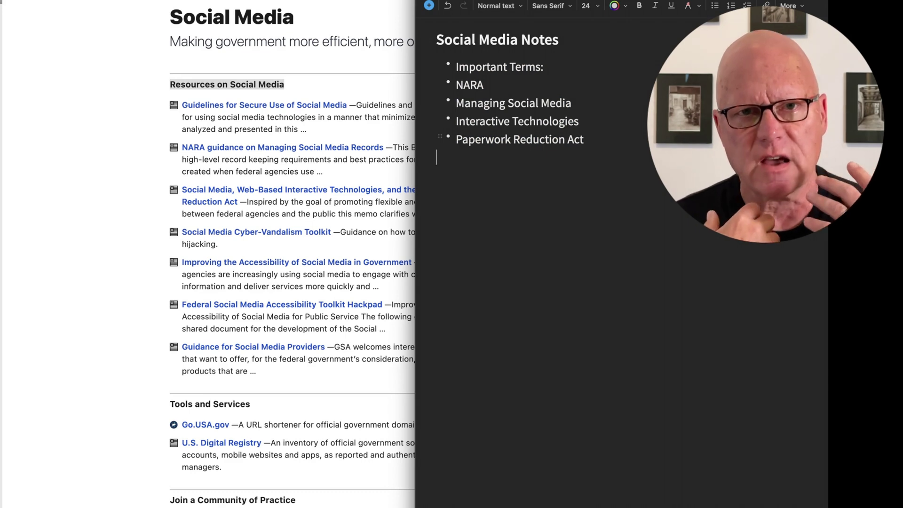
# - Switch to the browser's Google Scholar results, open the american.edu PDF "Paperwork Redux" and read its title page and introduction
pyautogui.press('Escape')
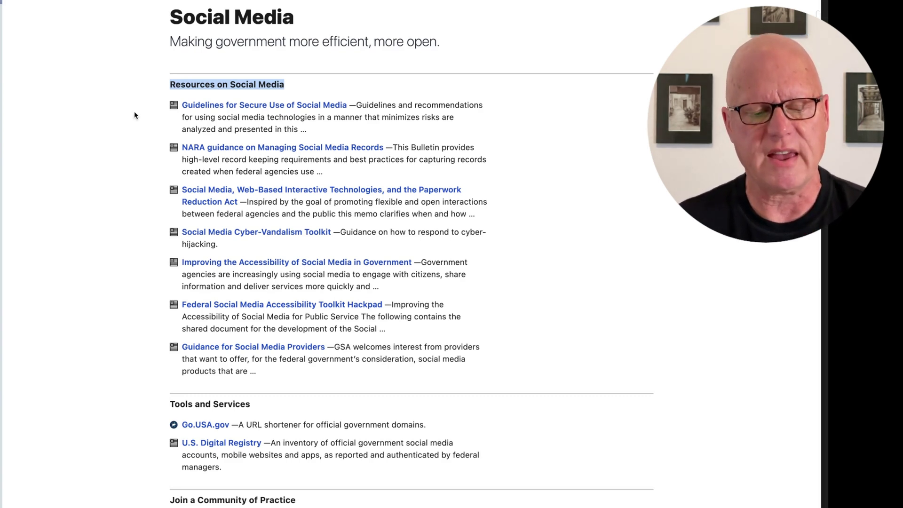
pyautogui.press('super+Tab')
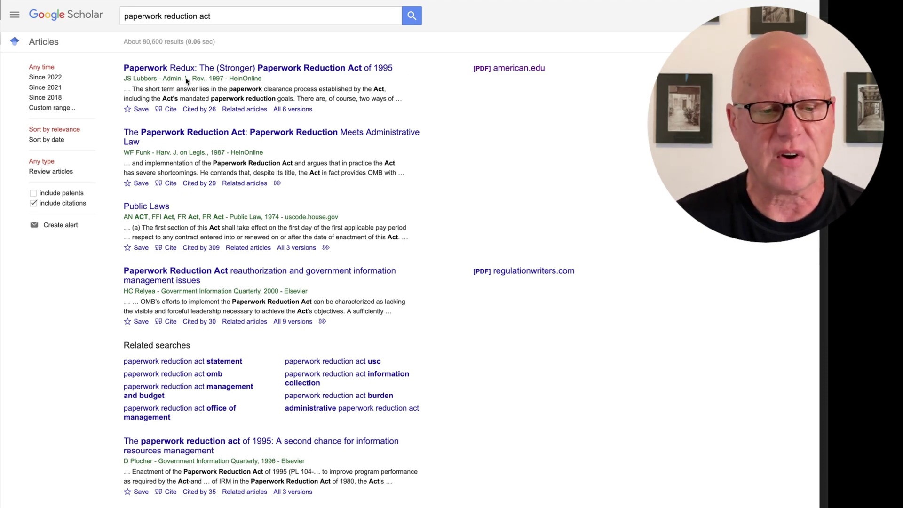
pyautogui.click(520, 70)
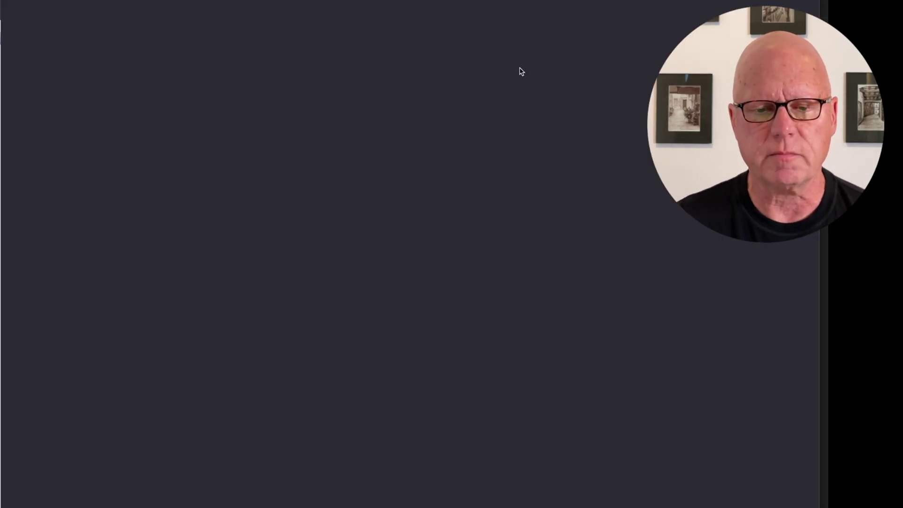
pyautogui.scroll(-1, 306, 282)
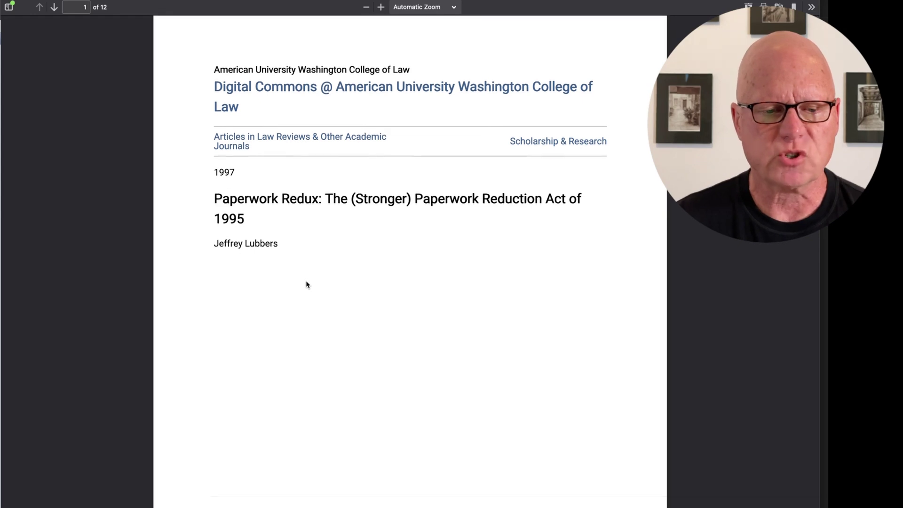
pyautogui.scroll(-3, 306, 282)
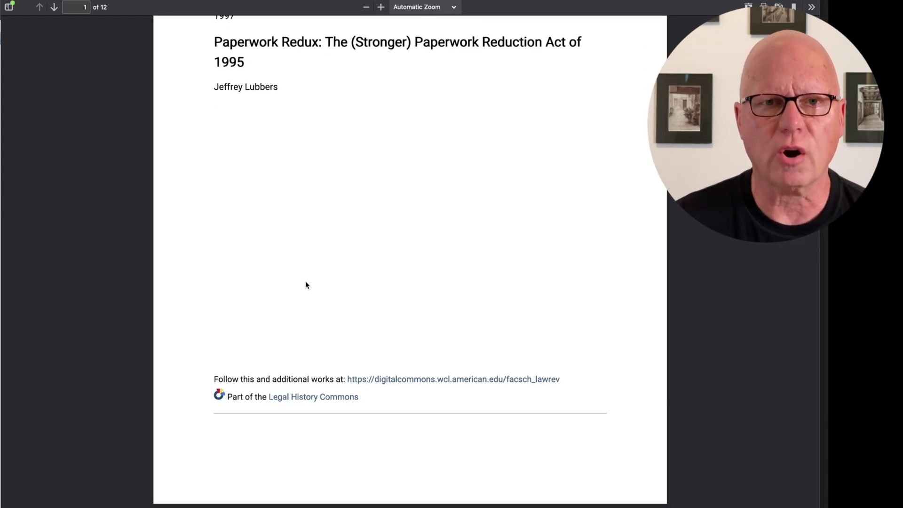
pyautogui.scroll(-2, 306, 282)
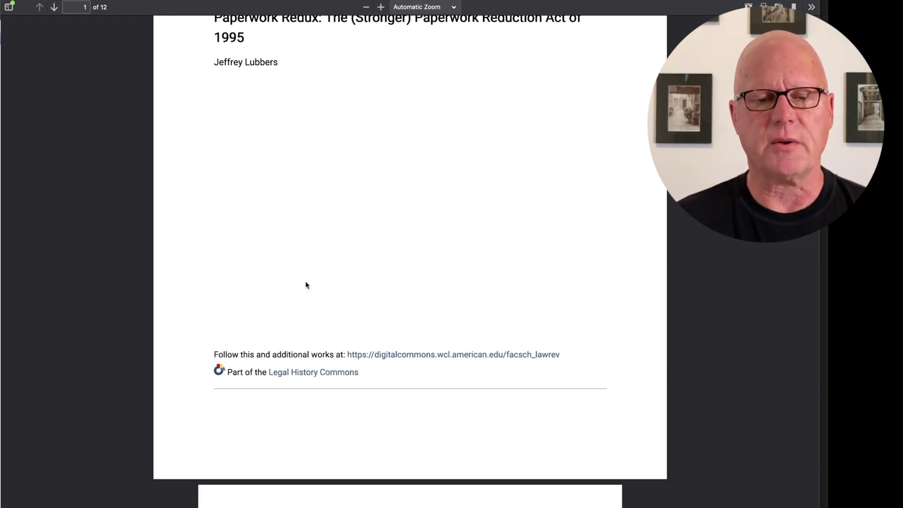
pyautogui.scroll(2, 305, 282)
pyautogui.scroll(-8, 305, 281)
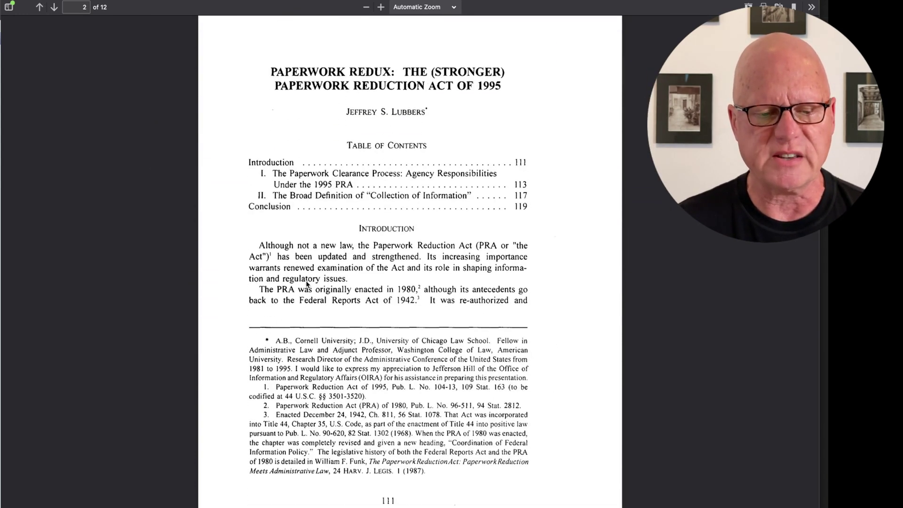
pyautogui.scroll(-2, 306, 281)
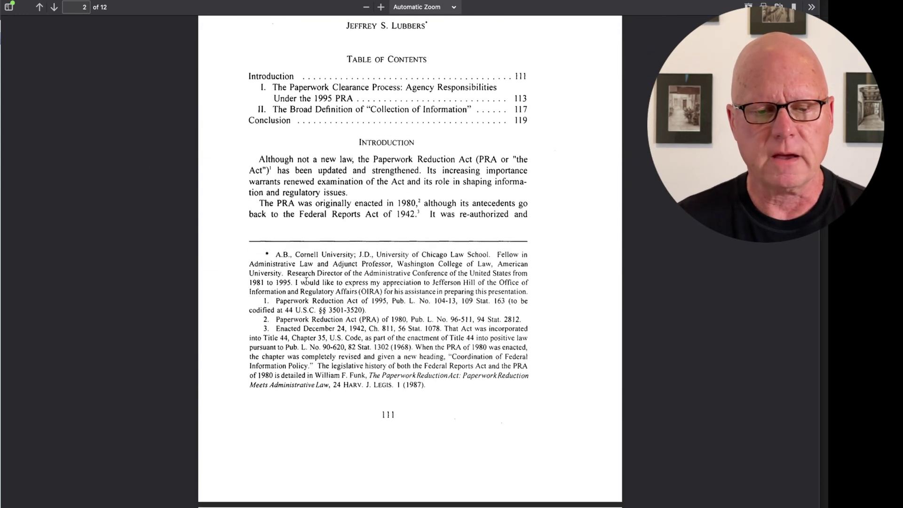
# - Switch to the Evernote note and add the sub-bullets "PRA 1980" and "Antecedents to" plus its detail under Paperwork Reduction Act
pyautogui.press('super+Tab')
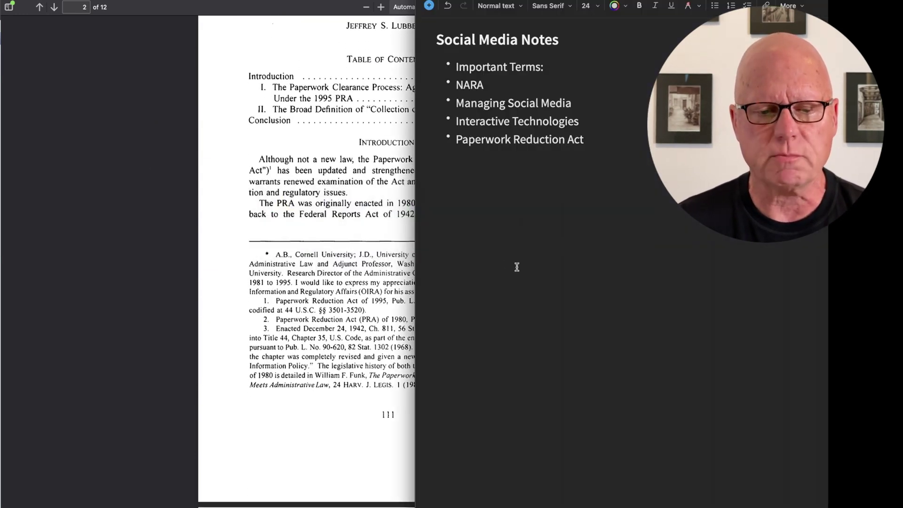
pyautogui.click(603, 142)
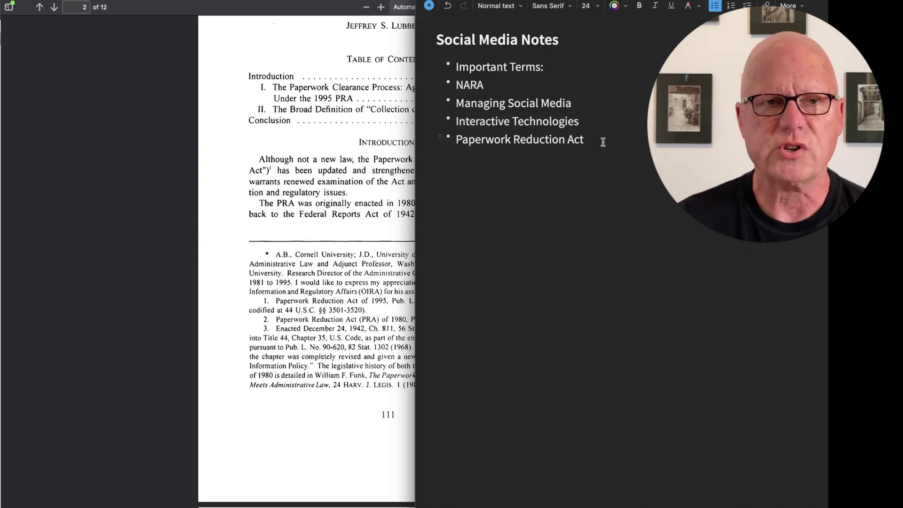
pyautogui.press('Return')
pyautogui.press('Tab')
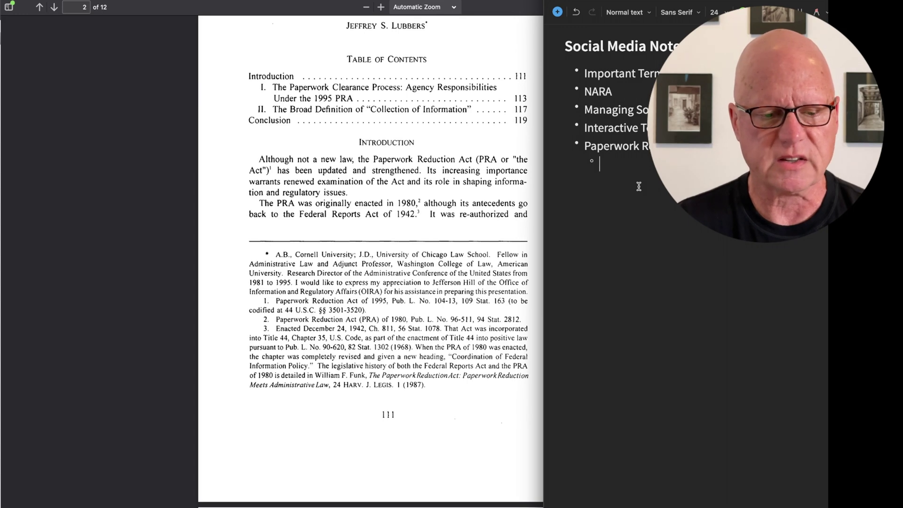
pyautogui.write('PRA')
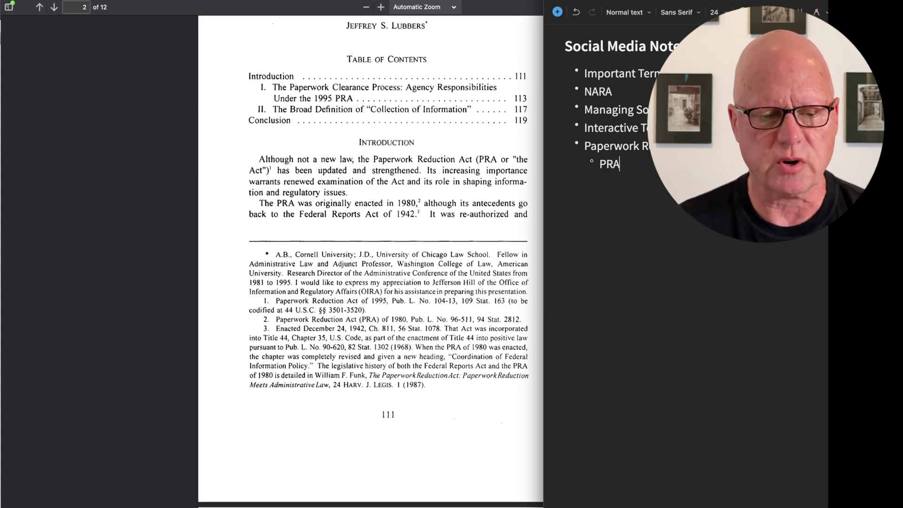
pyautogui.write(' e')
pyautogui.press('BackSpace')
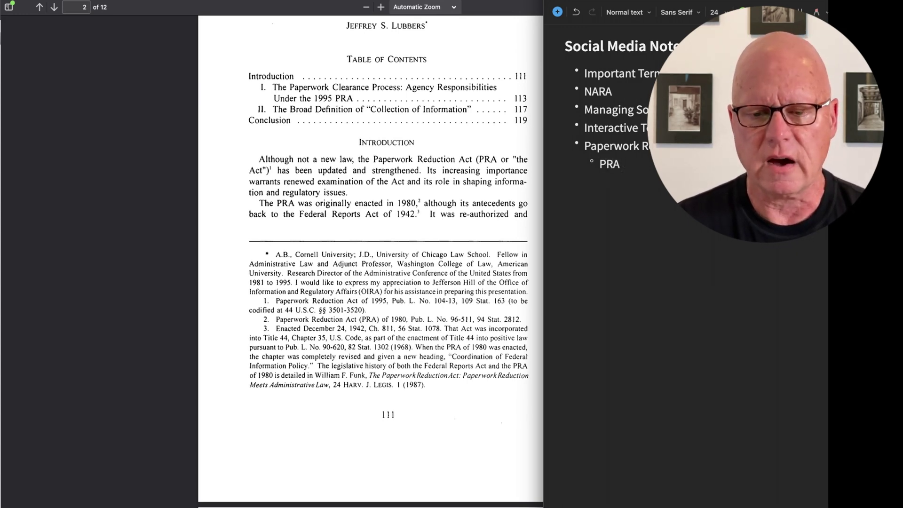
pyautogui.write('1980')
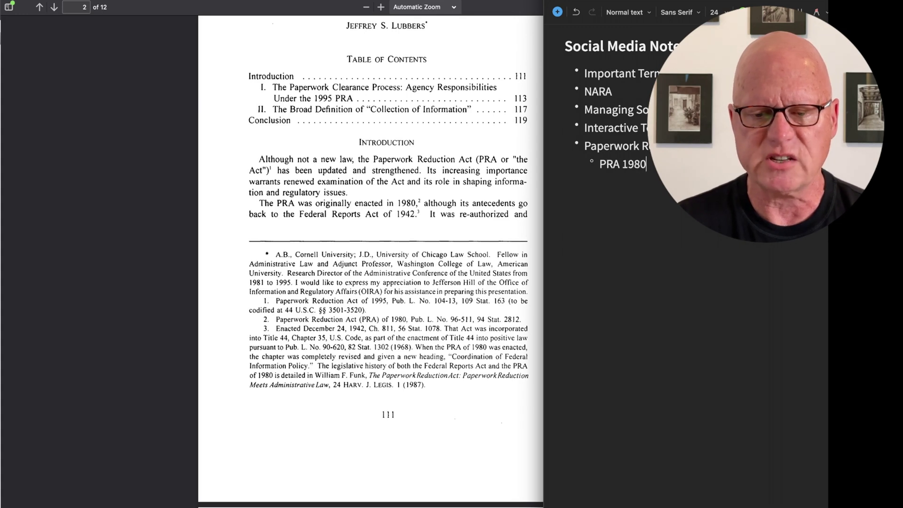
pyautogui.press('Return')
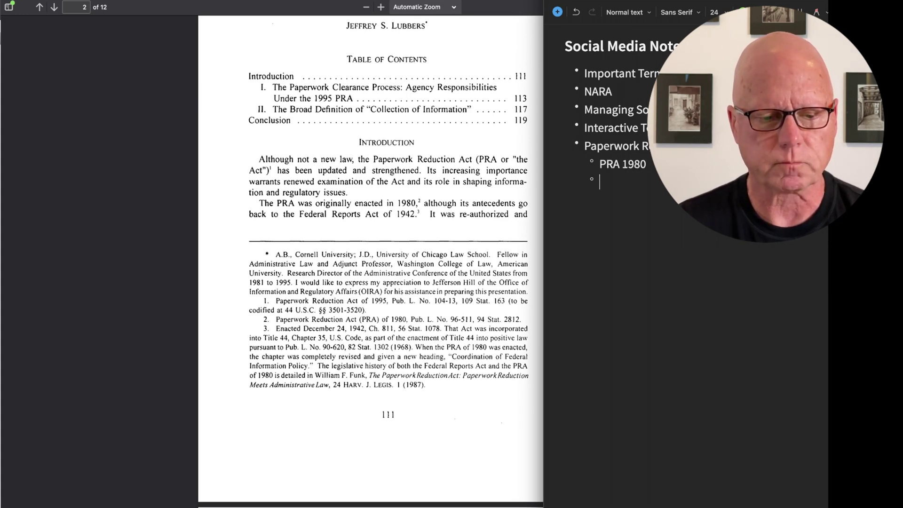
pyautogui.write('An')
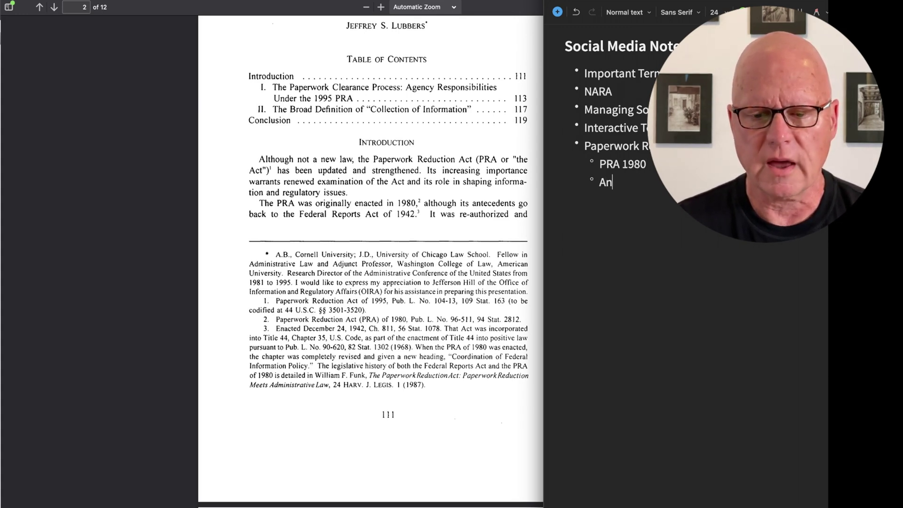
pyautogui.write('tecedents')
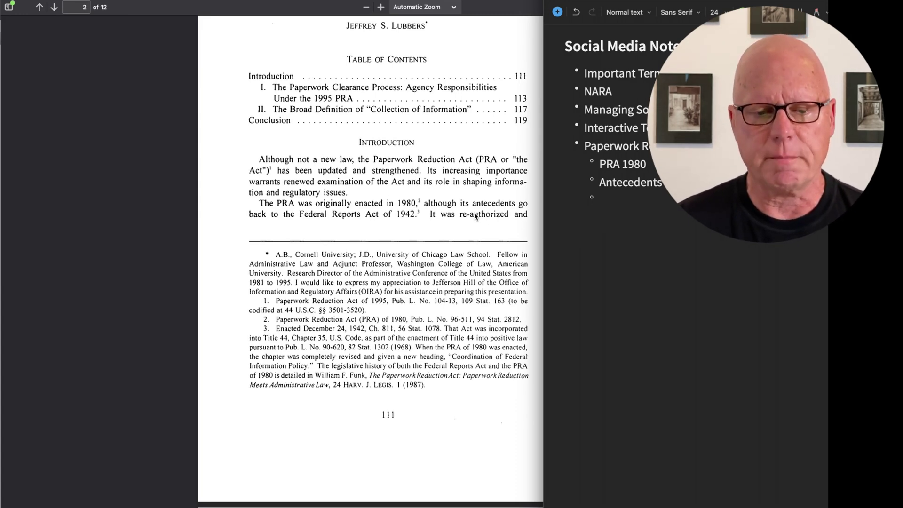
# - Read the article's page 112, then append a parenthetical to "PRA 1980" and nest a bullet "1995:" on the Act's recodification beneath it
pyautogui.scroll(-4, 475, 216)
pyautogui.scroll(-6, 475, 216)
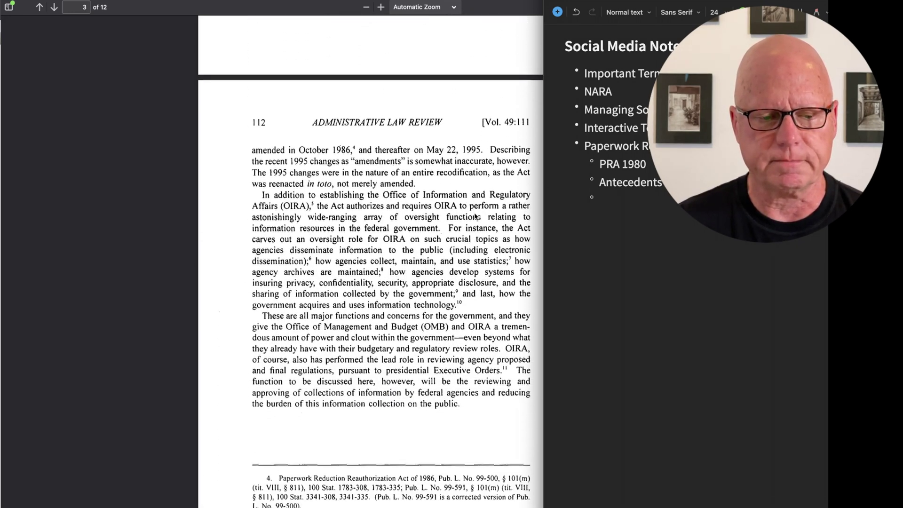
pyautogui.click(646, 163)
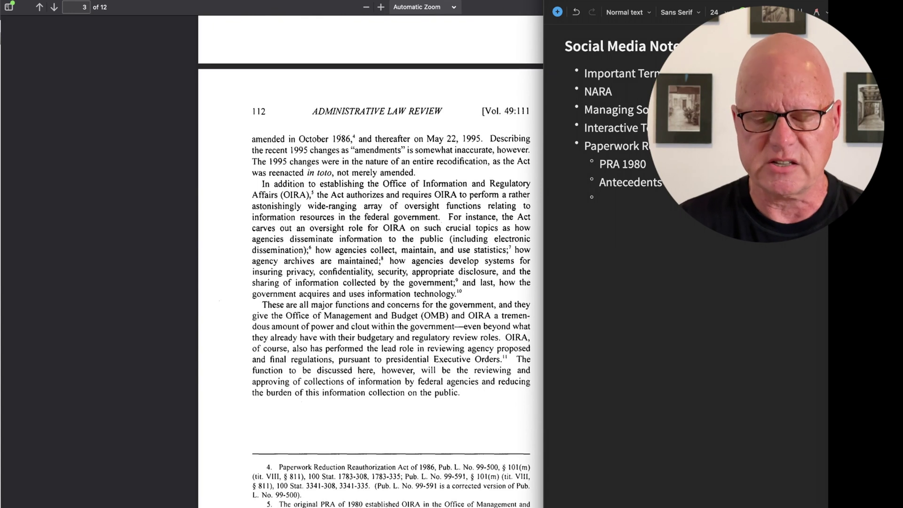
pyautogui.write('(a')
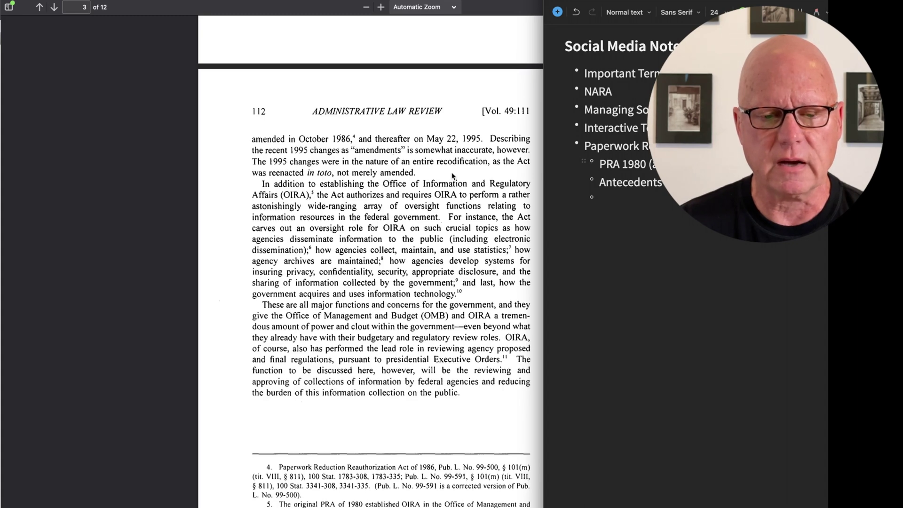
pyautogui.press('Return')
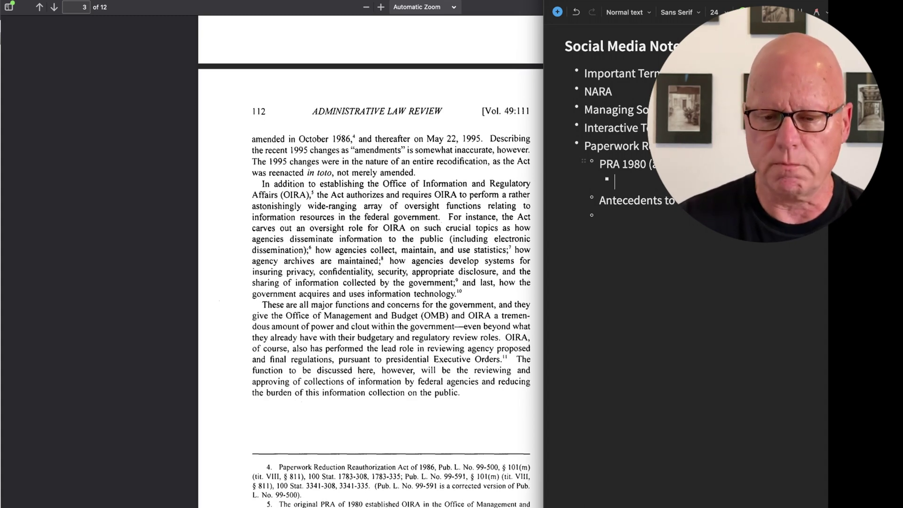
pyautogui.press('Tab')
pyautogui.write('1995:')
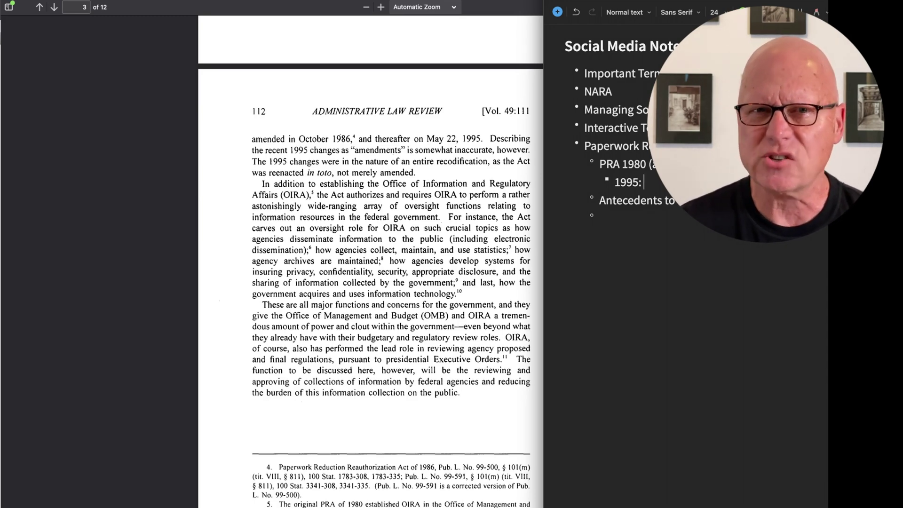
pyautogui.write('reco')
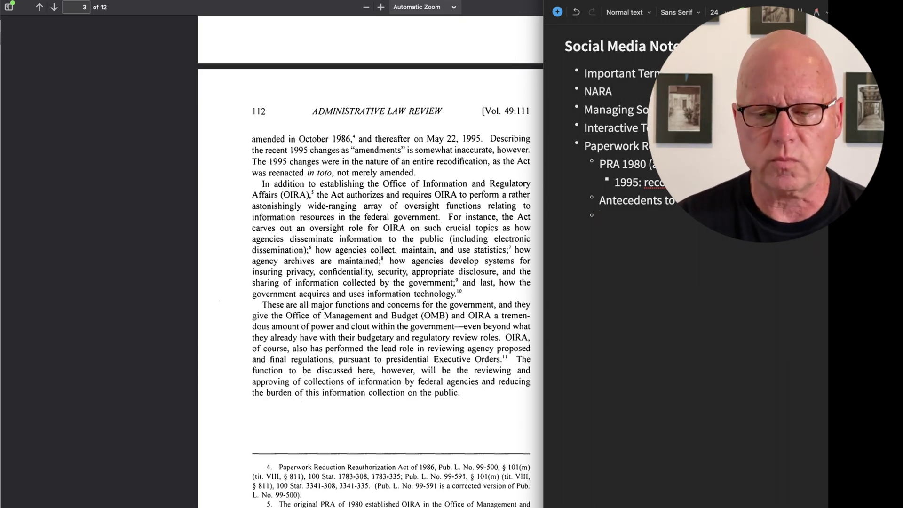
pyautogui.write('Applic')
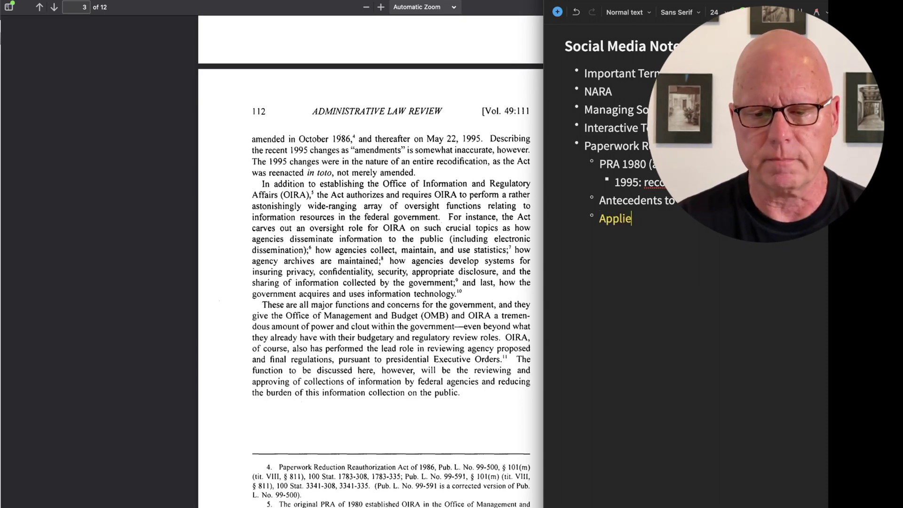
pyautogui.press('BackSpace')
pyautogui.press('BackSpace')
pyautogui.press('BackSpace')
pyautogui.press('BackSpace')
pyautogui.press('BackSpace')
pyautogui.press('BackSpace')
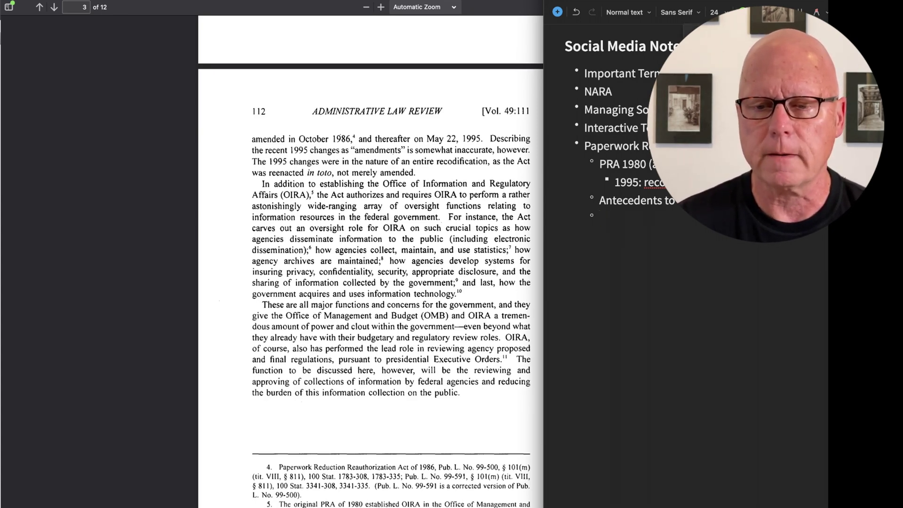
# - Add sub-bullets on the Act's application, starting "Applies to US federal", and on its reach, "broad in scope", below the Antecedents line
pyautogui.write('A')
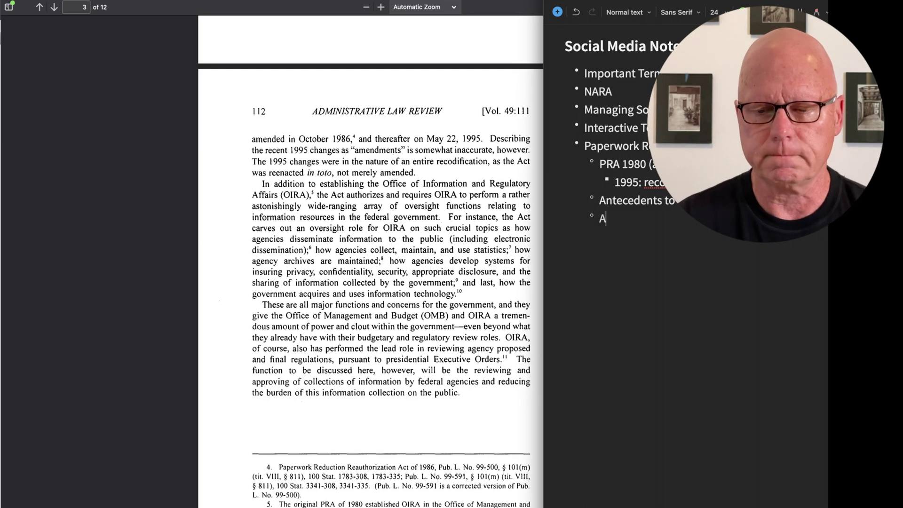
pyautogui.write('pplies to US federa')
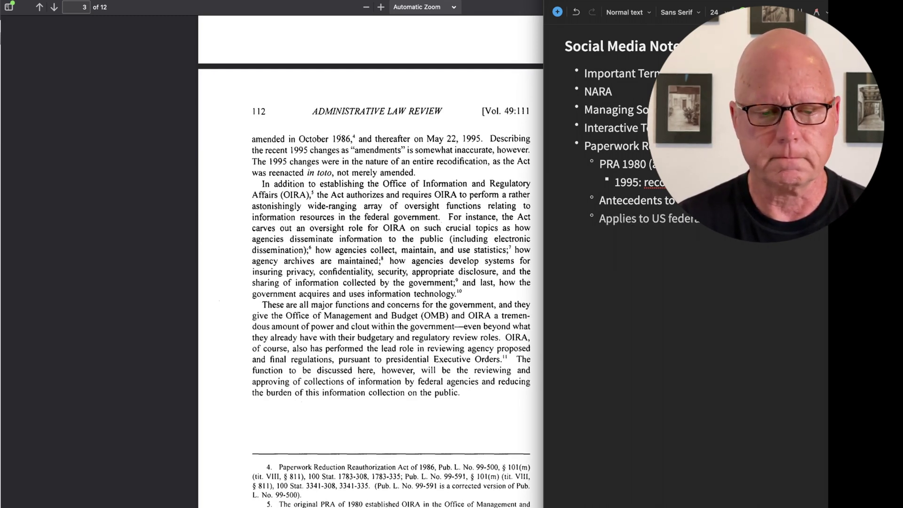
pyautogui.press('Return')
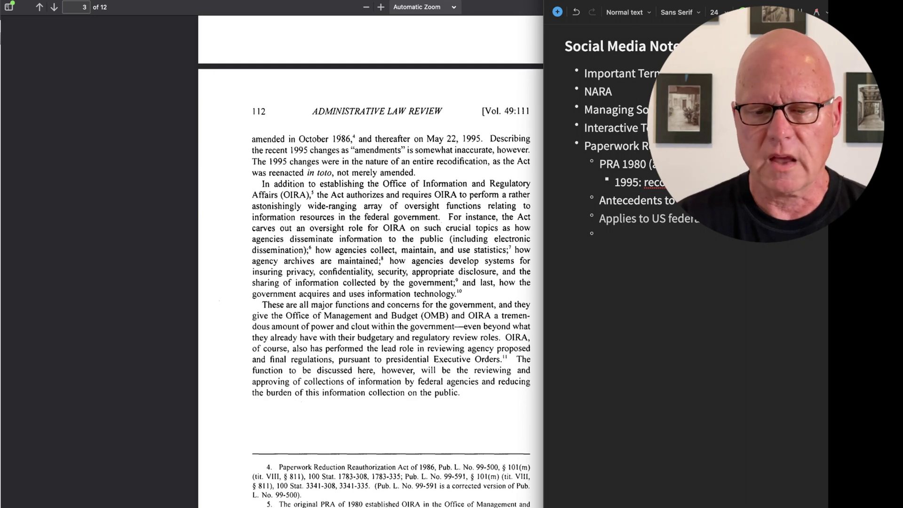
pyautogui.write('b')
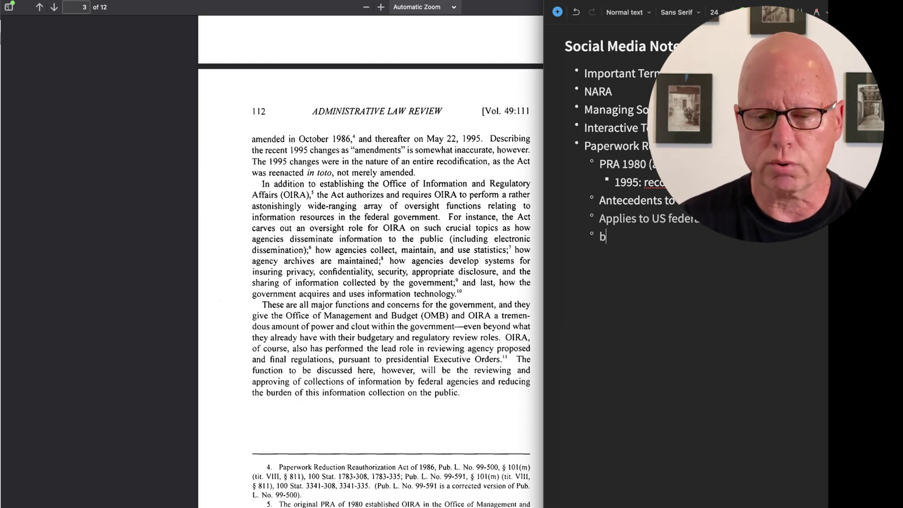
pyautogui.write('road in scope')
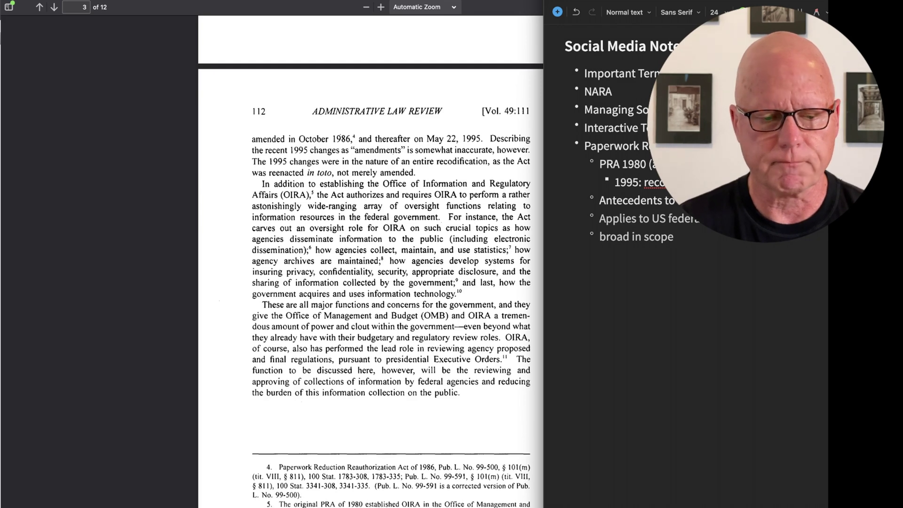
pyautogui.press('Return')
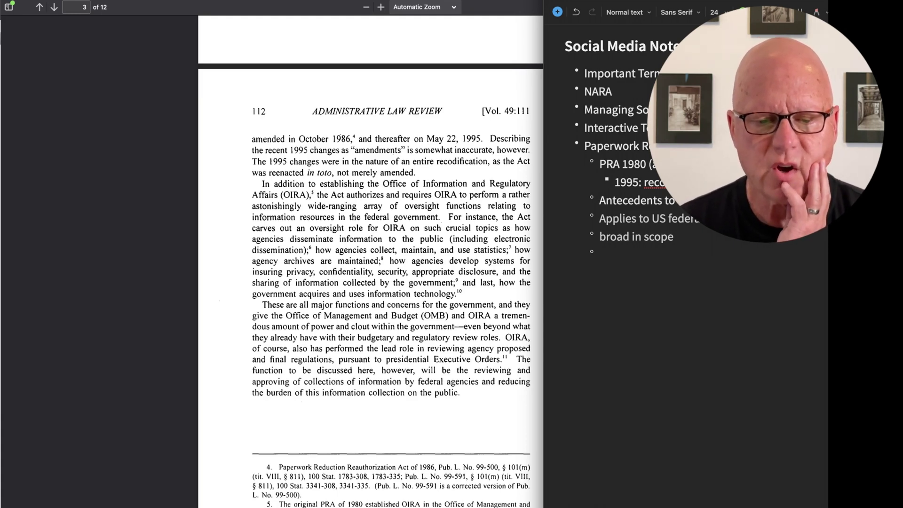
# - Highlight "Office of Information and Regulatory Affairs" in the article and add the sub-bullet "OIRA: Office of Information and Regulatory Affairs" to the note
pyautogui.click(452, 219)
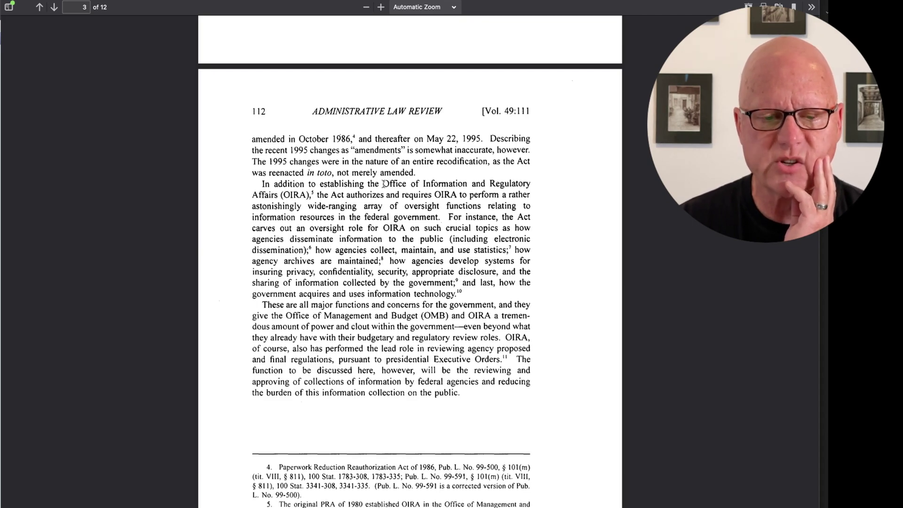
pyautogui.moveTo(384, 184); pyautogui.dragTo(276, 190)
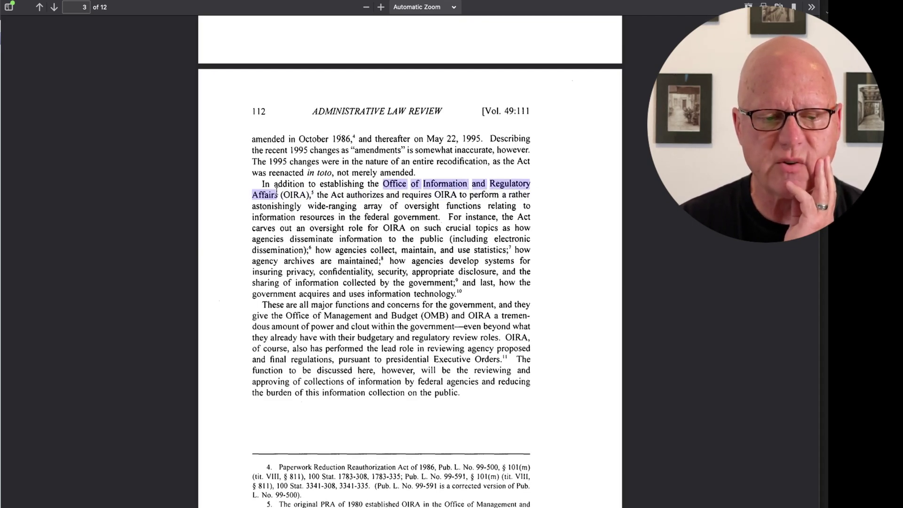
pyautogui.press('super+Tab')
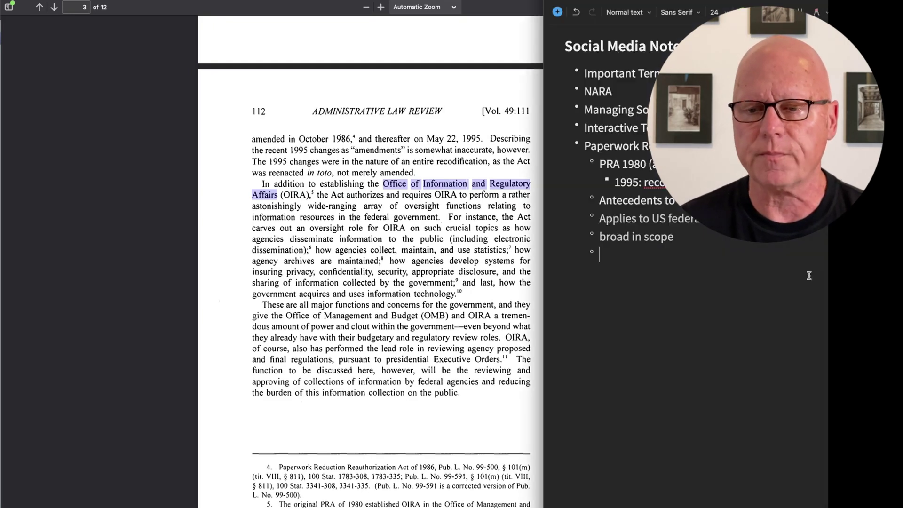
pyautogui.write('OIR')
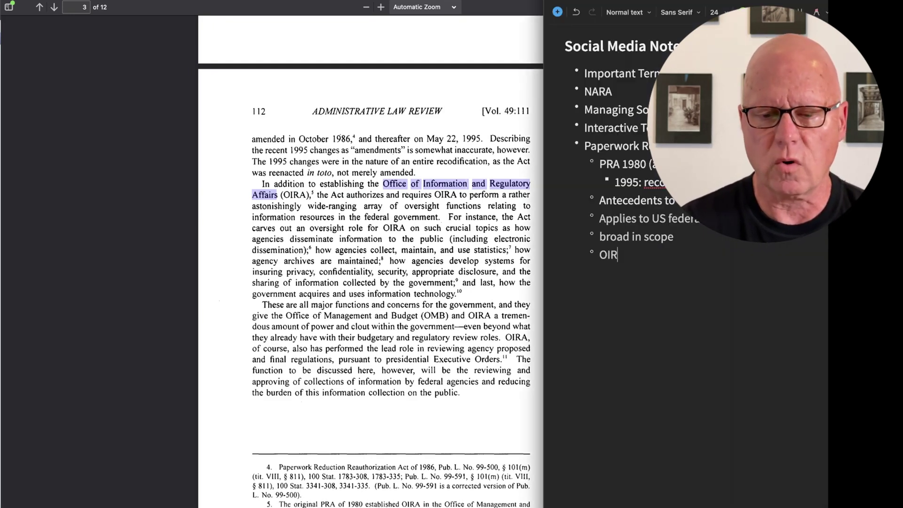
pyautogui.write('A: Offic')
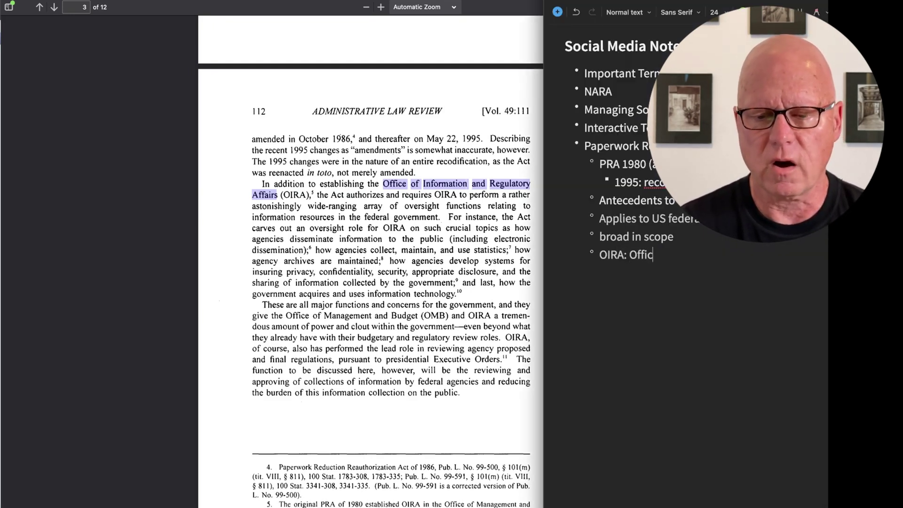
pyautogui.write('e of Information ')
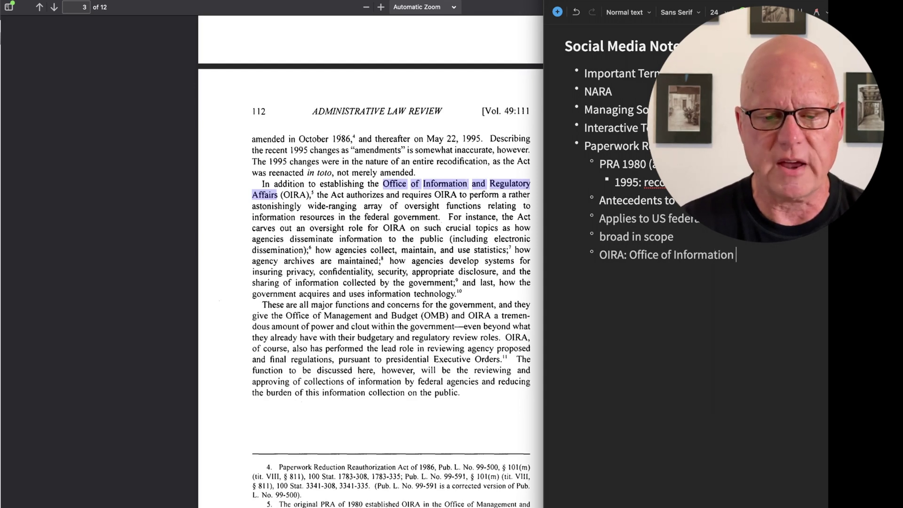
pyautogui.write('and Regula')
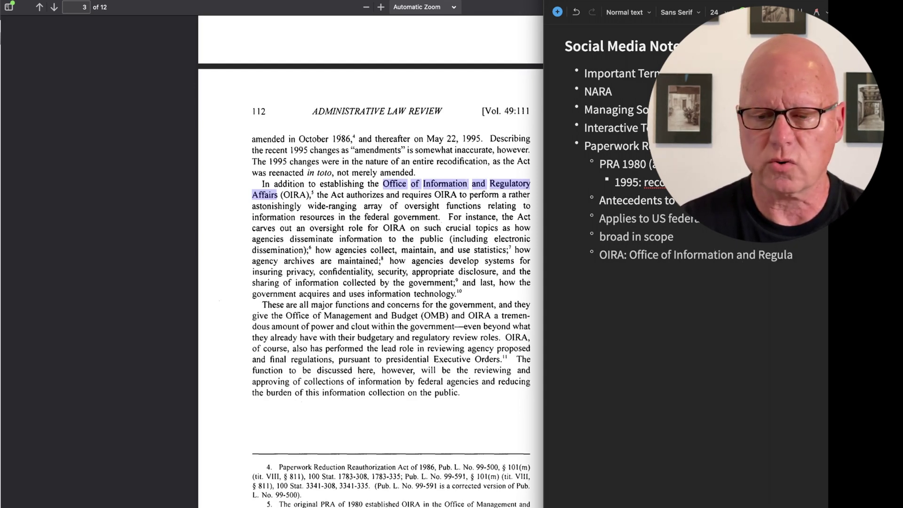
pyautogui.write('tory A')
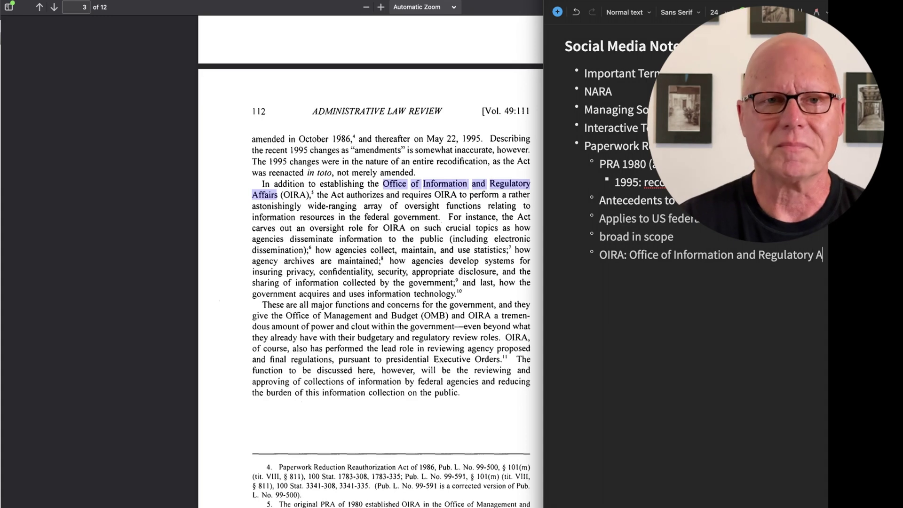
pyautogui.write('ff')
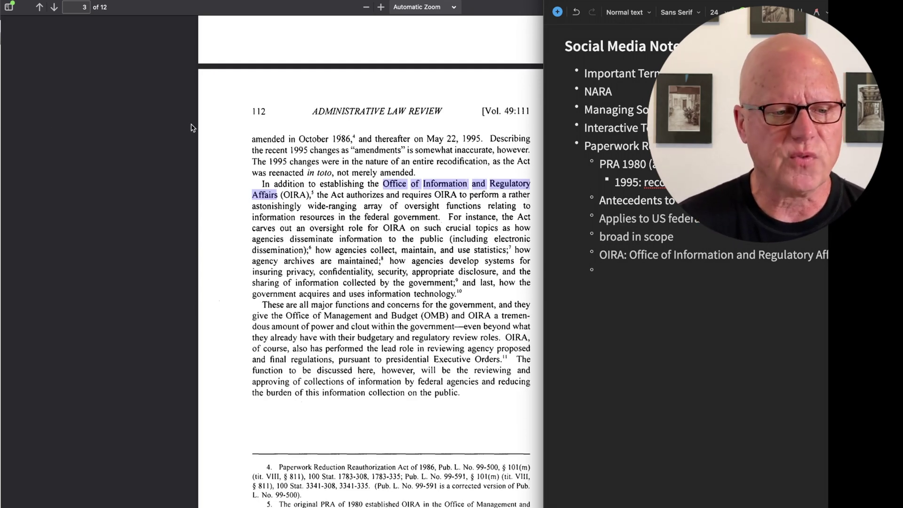
# - Switch to Digital.gov, return to the Social Media resources list and open "Social Media, Web-Based Interactive Technologies, and the Paperwork Reduction Act"
pyautogui.click(103, 124)
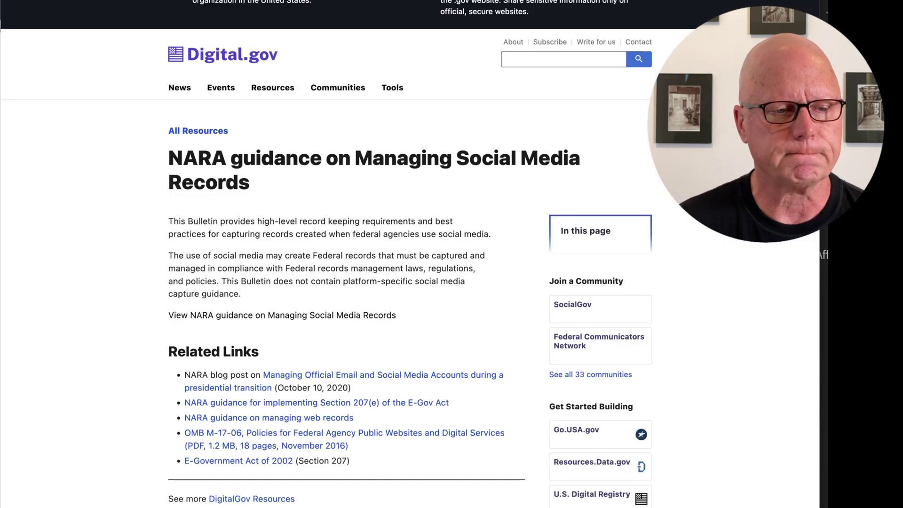
pyautogui.press('super+bracketleft')
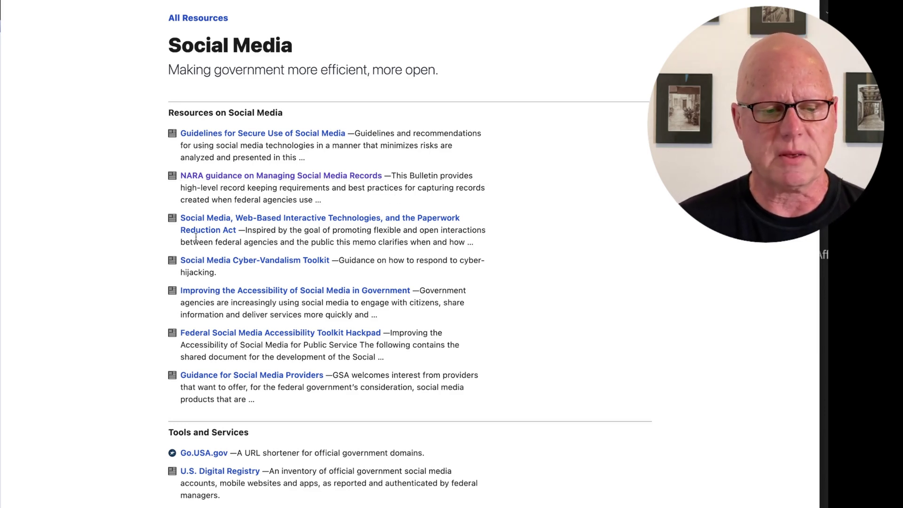
pyautogui.click(286, 219)
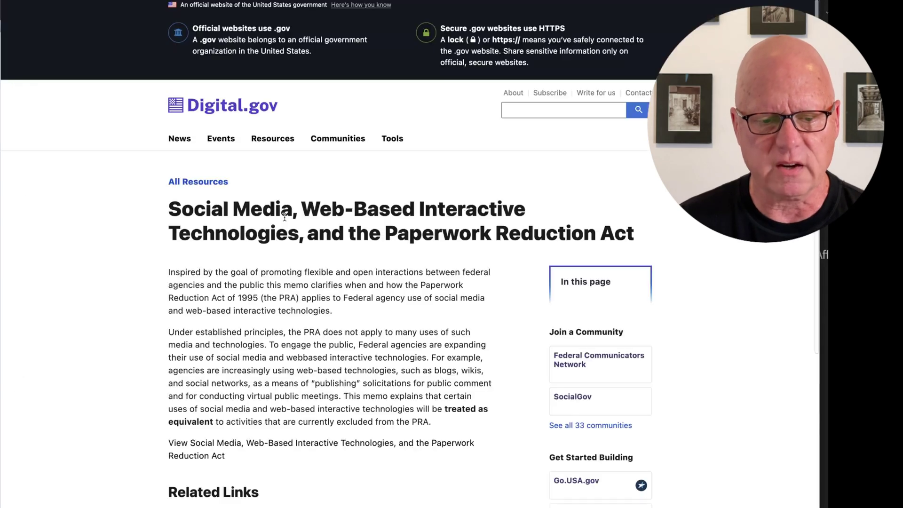
# - Open the PDF full text of "Reinvigorating the Paperwork Reduction Act" from the library search results and read its opening paragraphs
pyautogui.scroll(-2, 271, 283)
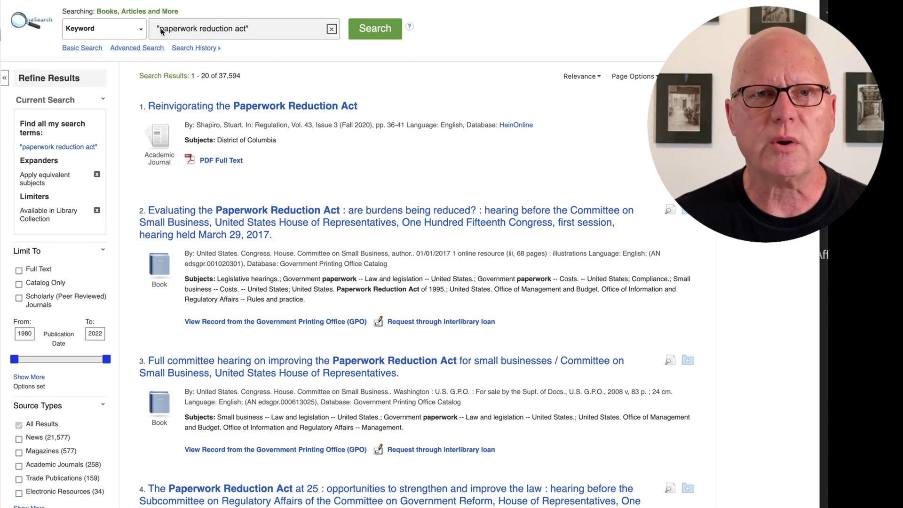
pyautogui.click(220, 161)
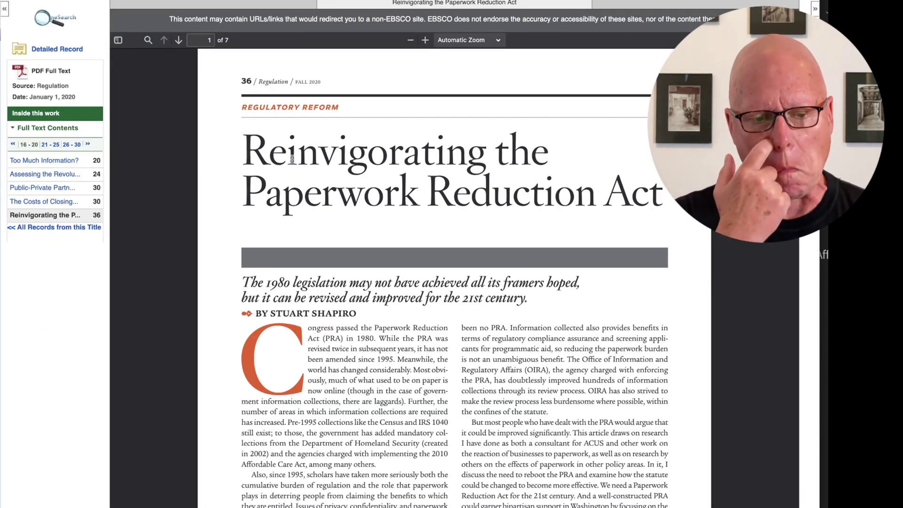
pyautogui.scroll(-2, 303, 176)
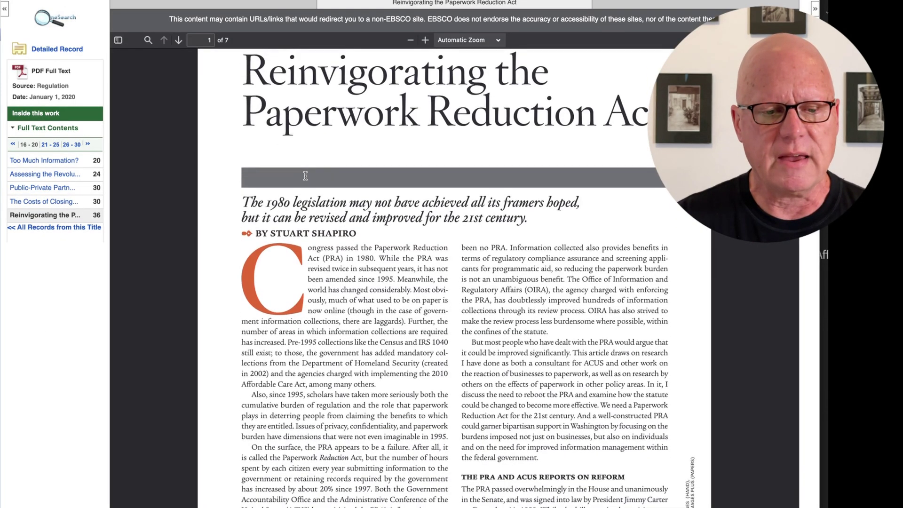
pyautogui.scroll(-5, 303, 176)
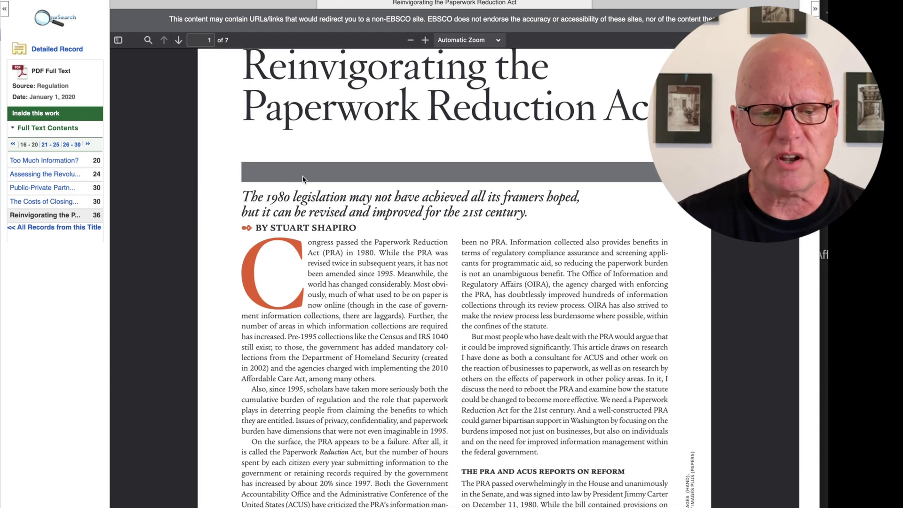
pyautogui.scroll(-2, 303, 176)
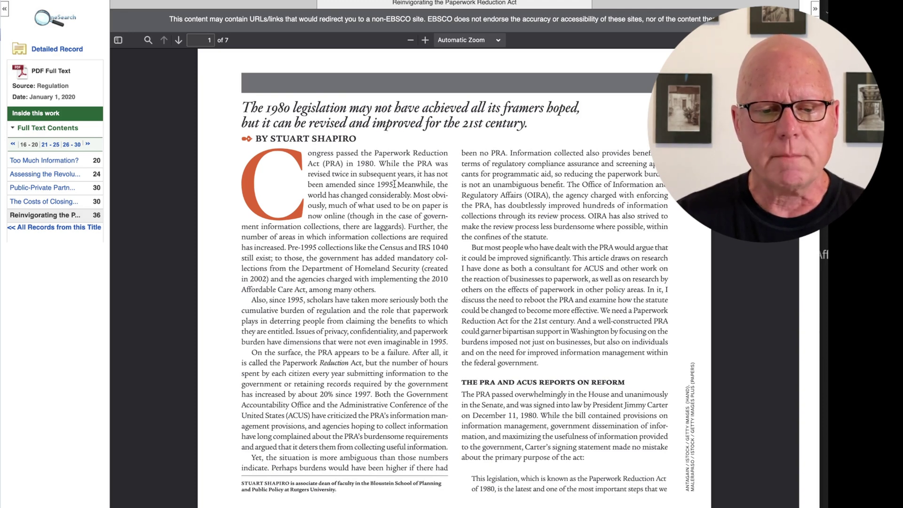
# - Highlight "1995." in the article's opening paragraph, compare it with the 1995 bullet in the note, and return to the article
pyautogui.moveTo(395, 184); pyautogui.dragTo(376, 184)
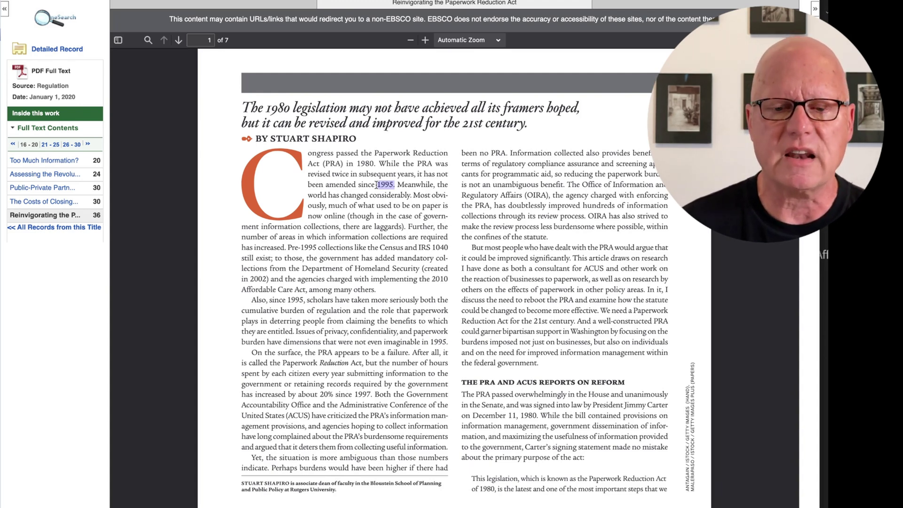
pyautogui.hotkey('alt', 'Tab')
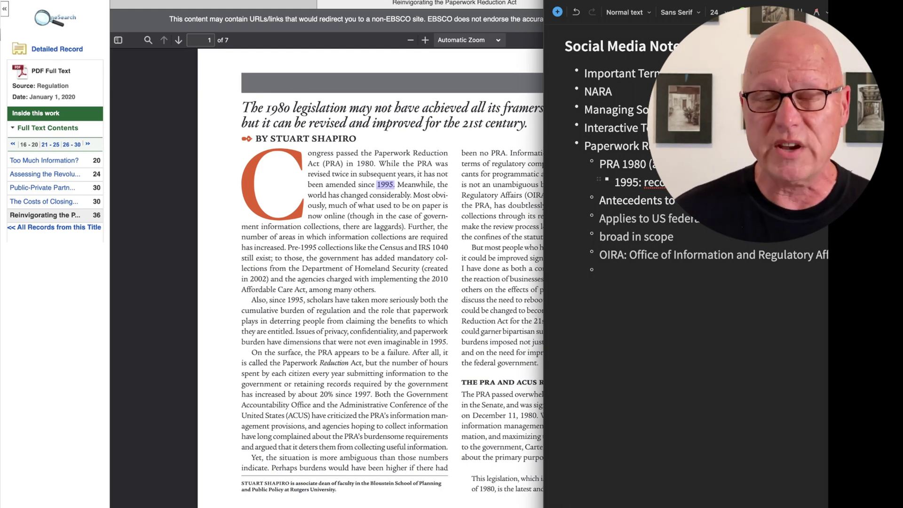
pyautogui.click(410, 224)
pyautogui.scroll(5, 411, 224)
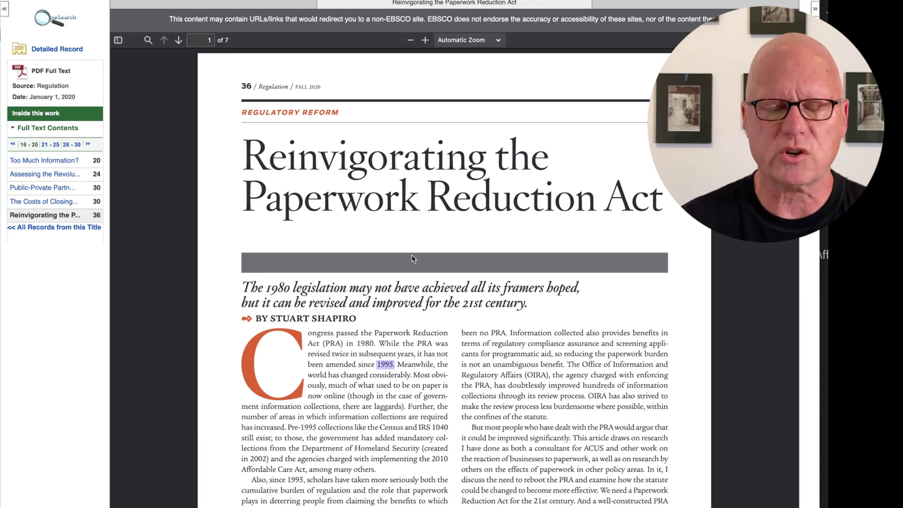
pyautogui.scroll(-5, 407, 352)
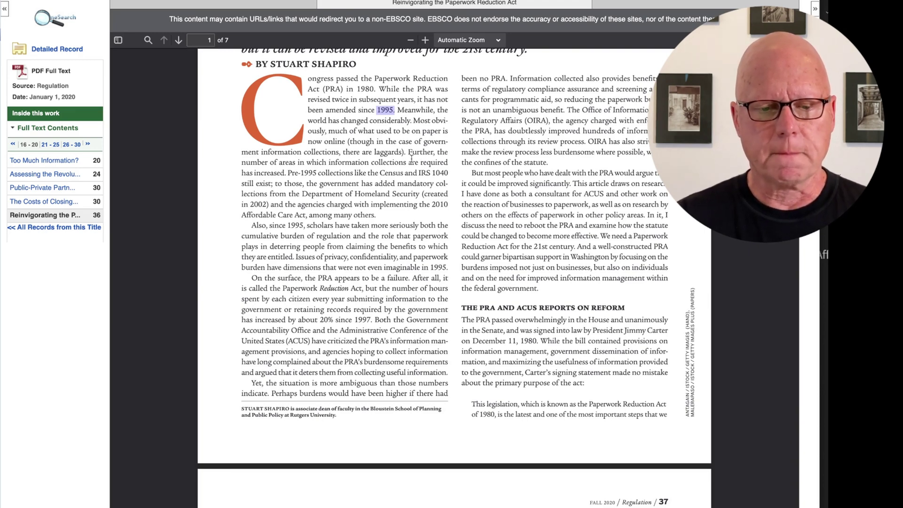
# - Read the rest of the article's first paragraph, highlighting "Pre-1995" and "added mandatory collections from the Department of Homeland Security"
pyautogui.click(408, 151)
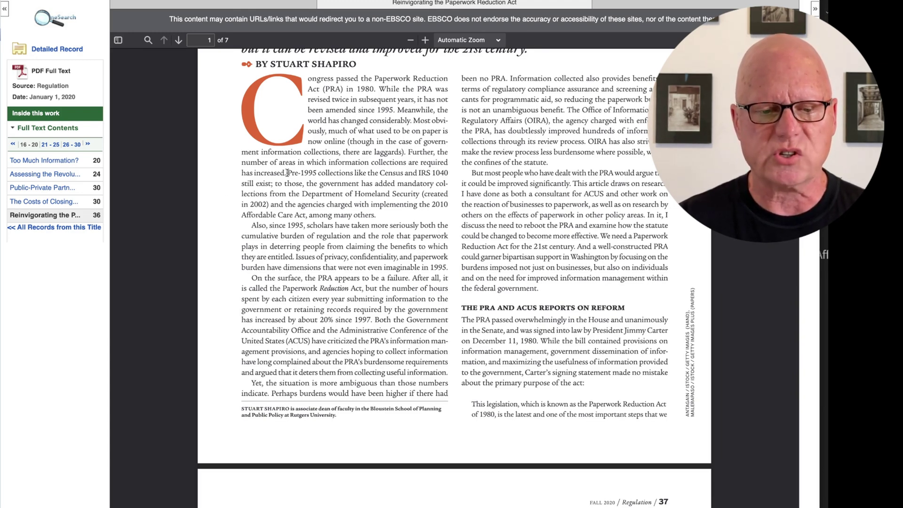
pyautogui.moveTo(287, 172); pyautogui.dragTo(318, 172)
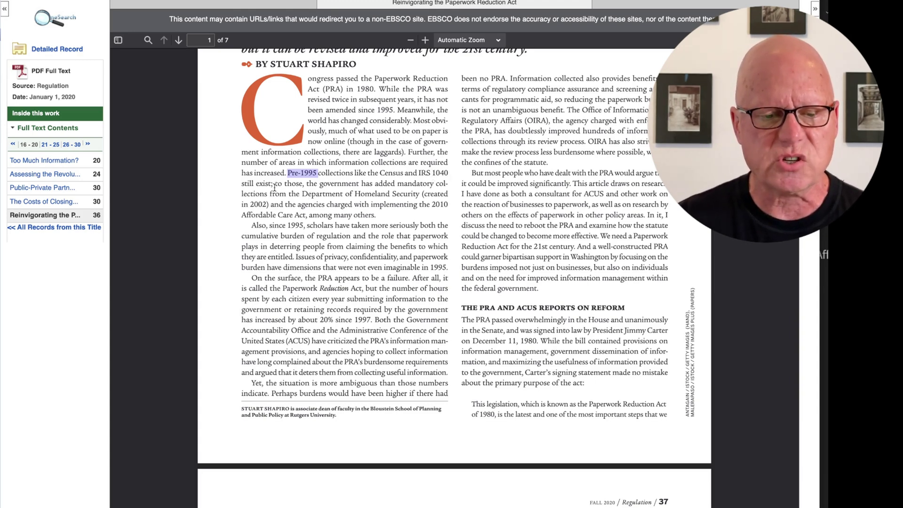
pyautogui.click(369, 184)
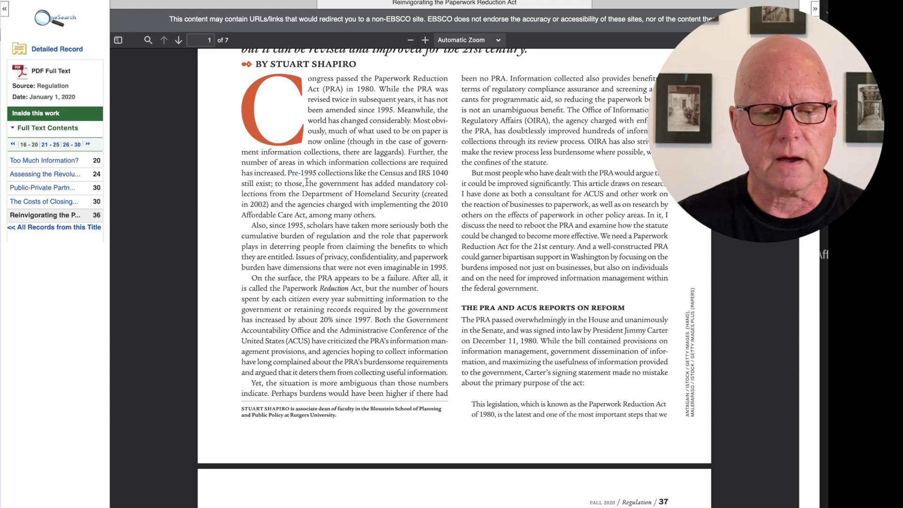
pyautogui.moveTo(294, 190); pyautogui.dragTo(417, 193)
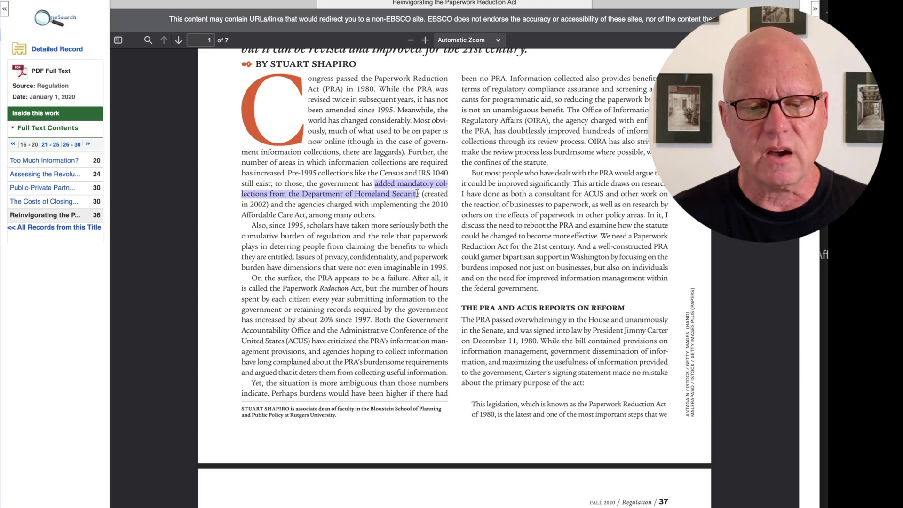
pyautogui.moveTo(417, 193); pyautogui.dragTo(419, 193)
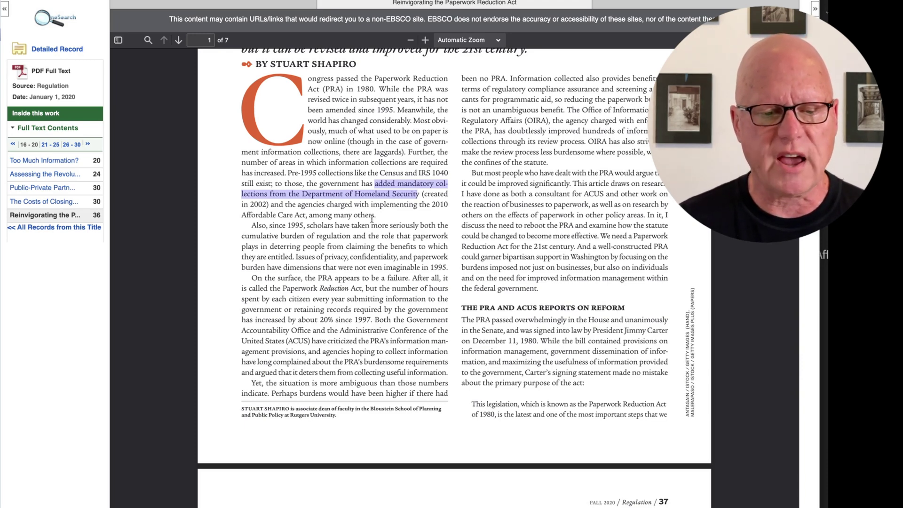
pyautogui.click(376, 215)
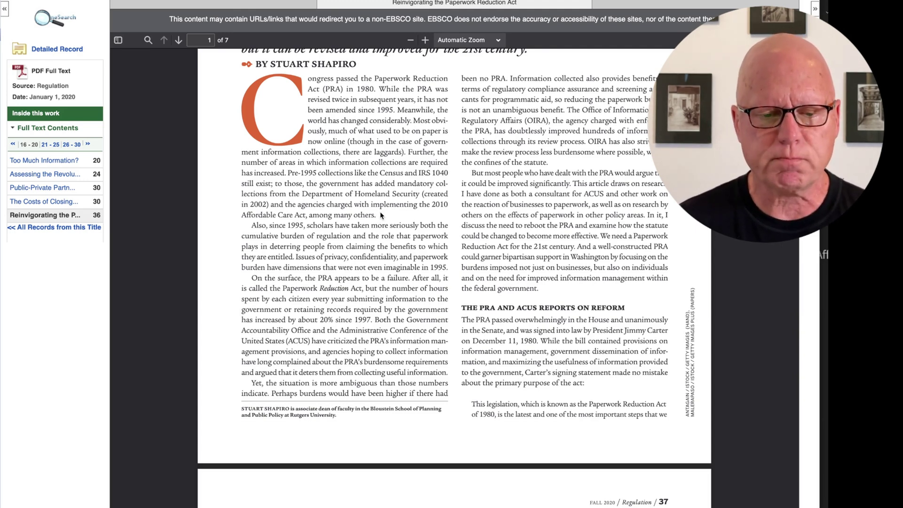
# - Copy the article passage from "Pre-1995 collections" through "among many others." and outdent the empty last bullet in the Evernote note
pyautogui.moveTo(377, 217)
pyautogui.mouseDown()
pyautogui.moveTo(293, 177)
pyautogui.moveTo(382, 216)
pyautogui.mouseUp()
pyautogui.press('super+c')
pyautogui.click(289, 172)
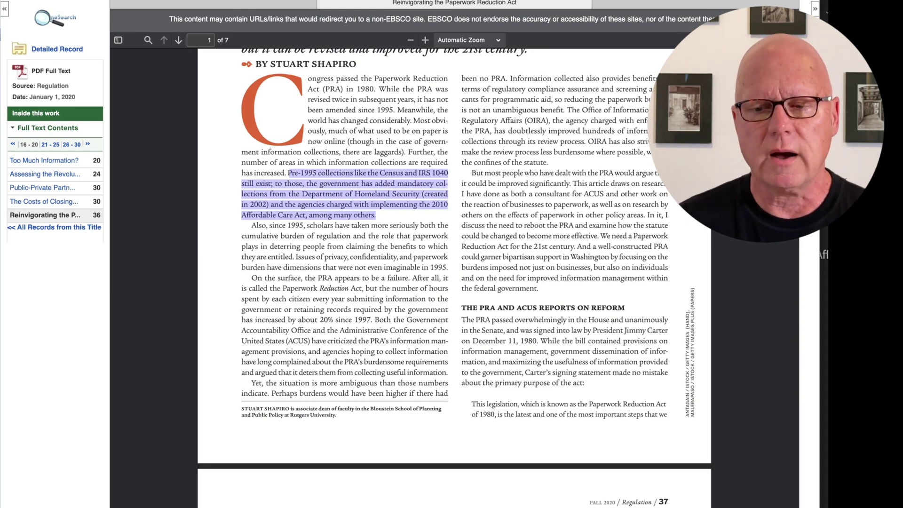
pyautogui.press('super+Tab')
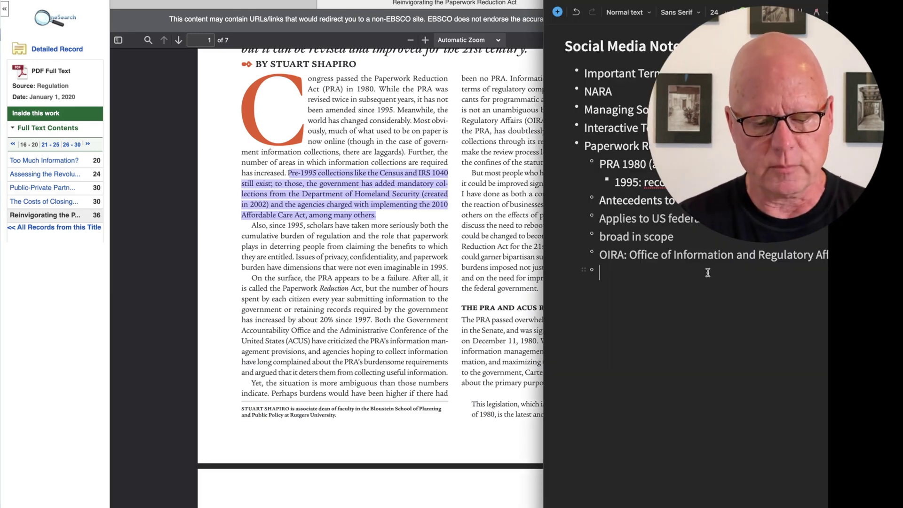
pyautogui.hotkey('shift', 'Tab')
# - Try pasting the copied passage into the bulleted list with its first line nested as a sub-bullet, and undo the paste
pyautogui.press('super+v')
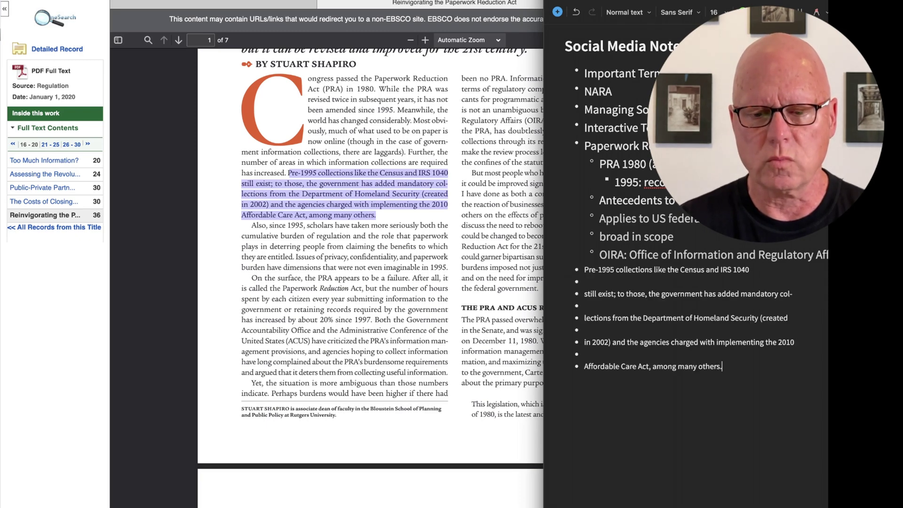
pyautogui.click(582, 269)
pyautogui.press('Tab')
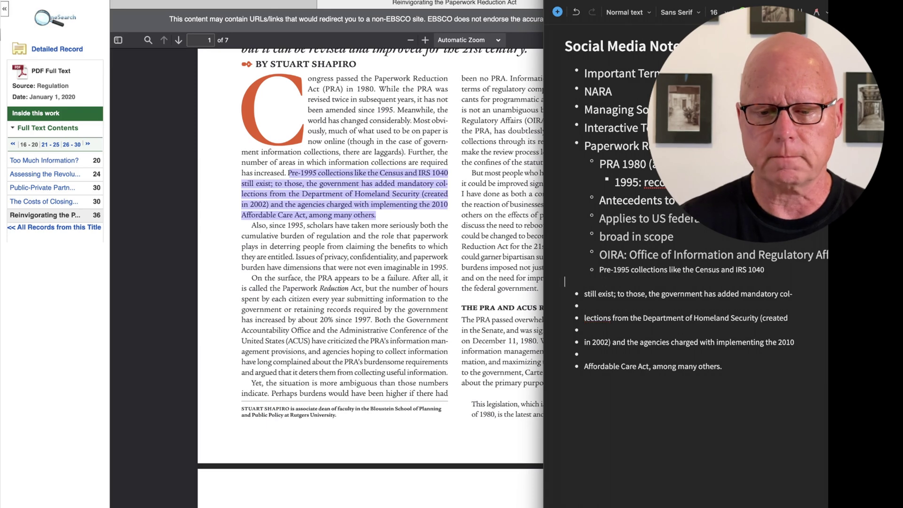
pyautogui.press('BackSpace')
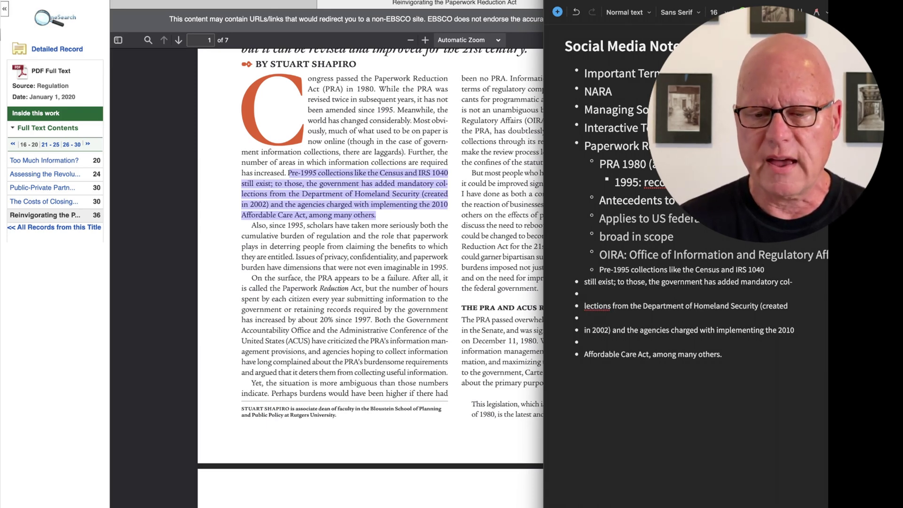
pyautogui.hotkey('ctrl', 'z')
pyautogui.hotkey('ctrl', 'z')
pyautogui.hotkey('ctrl', 'z')
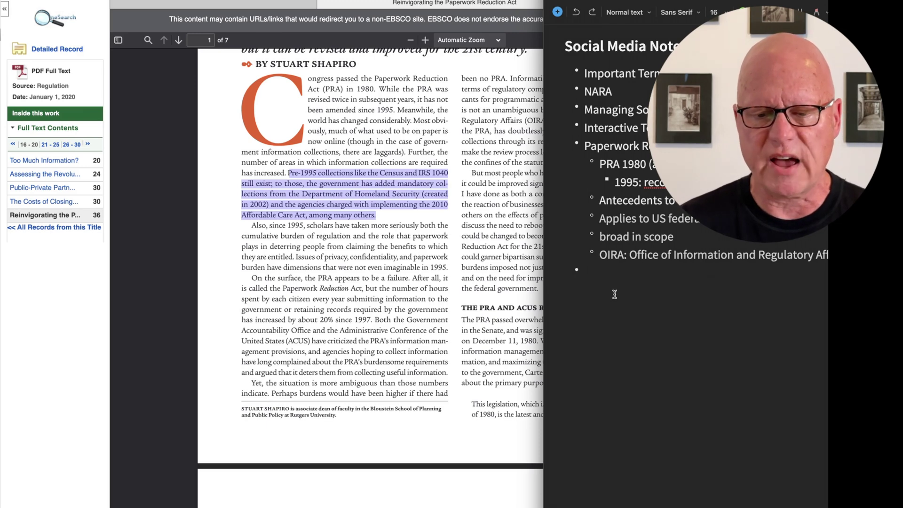
# - Remove the empty bullet, paste the copied passage as unbulleted text below the OIRA line, and enclose it in quotation marks
pyautogui.press('BackSpace')
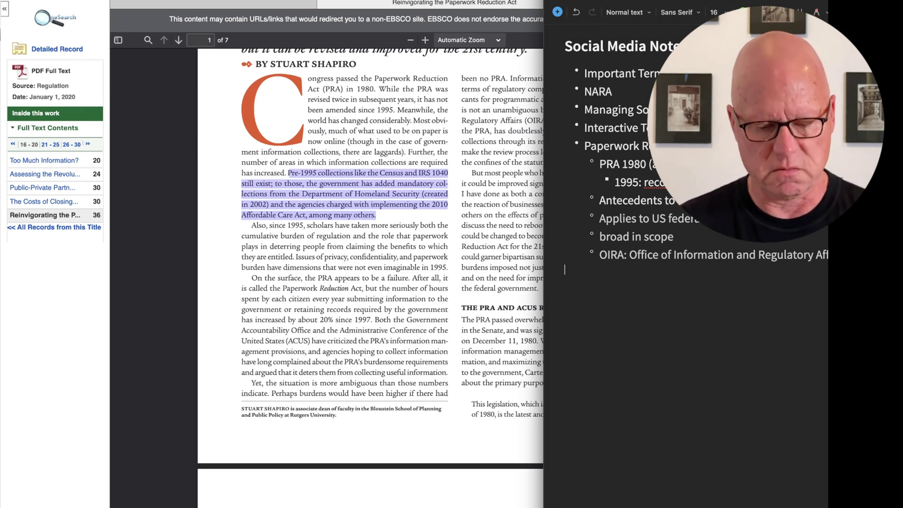
pyautogui.hotkey('ctrl', 'v')
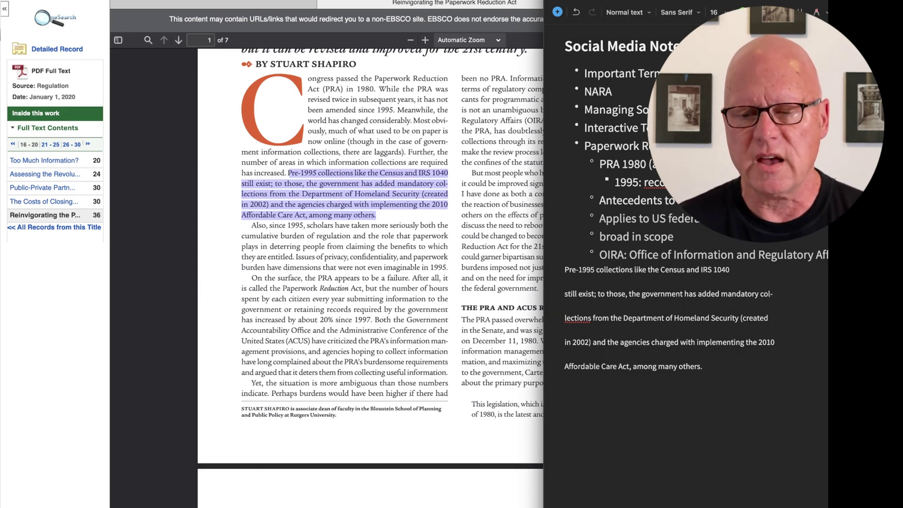
pyautogui.click(563, 269)
pyautogui.write('"')
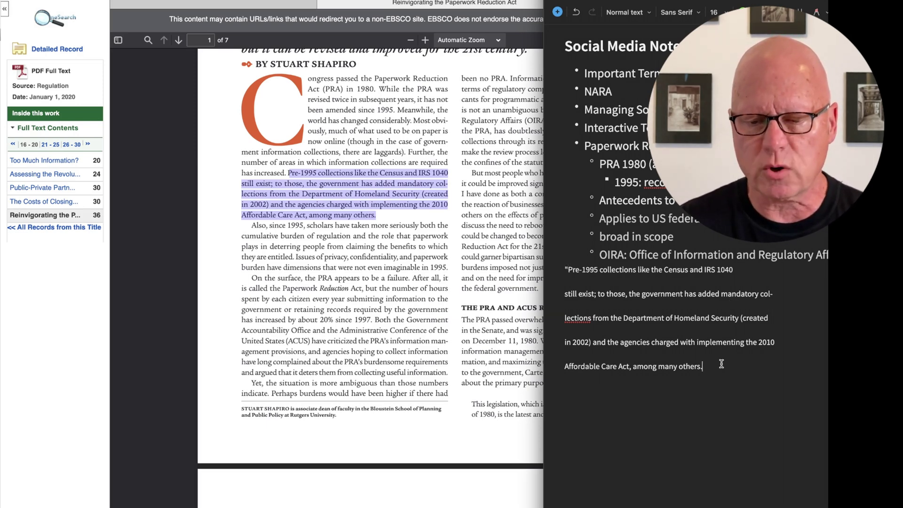
pyautogui.write('"')
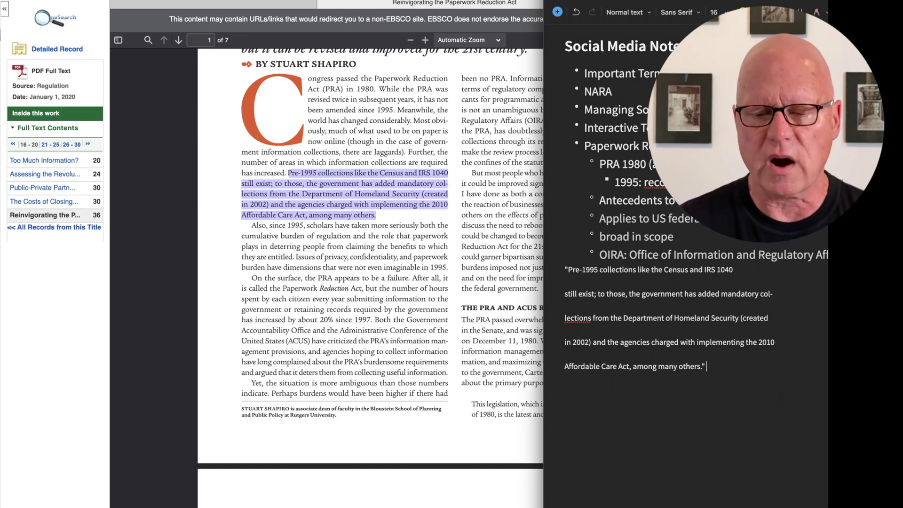
# - Append a parenthetical citation with the author's surname and 2020 after the quotation, and return to the article
pyautogui.write(' (Sha')
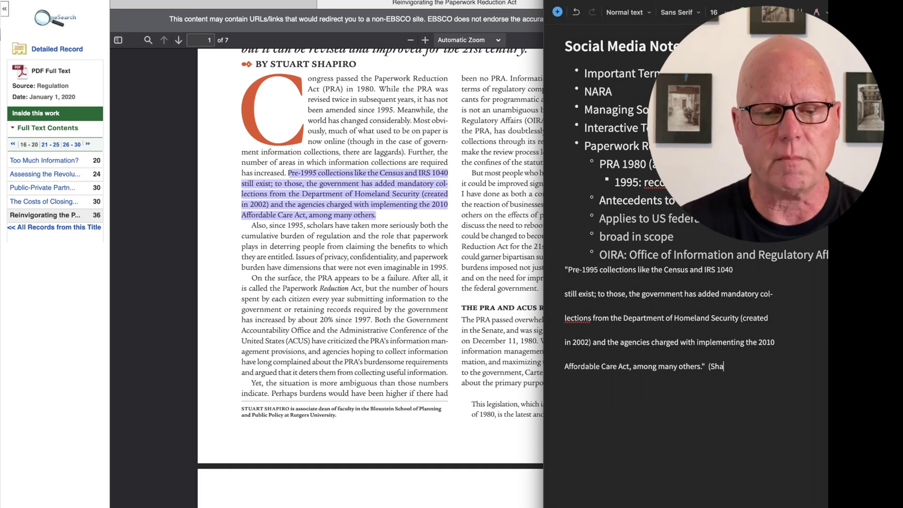
pyautogui.write('piro')
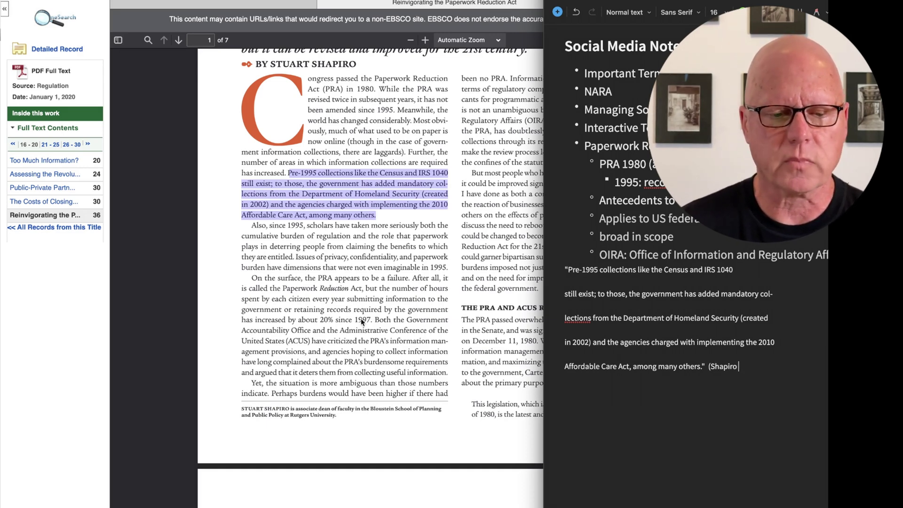
pyautogui.scroll(5, 349, 317)
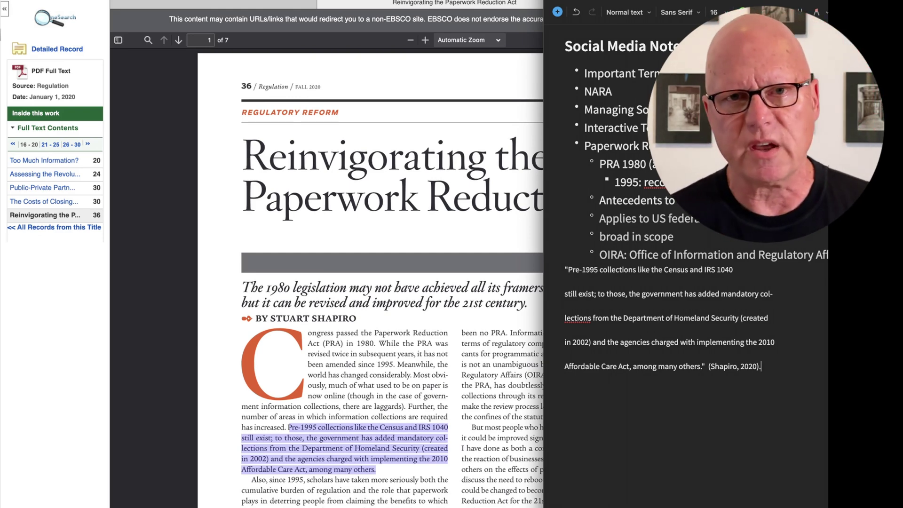
pyautogui.click(469, 295)
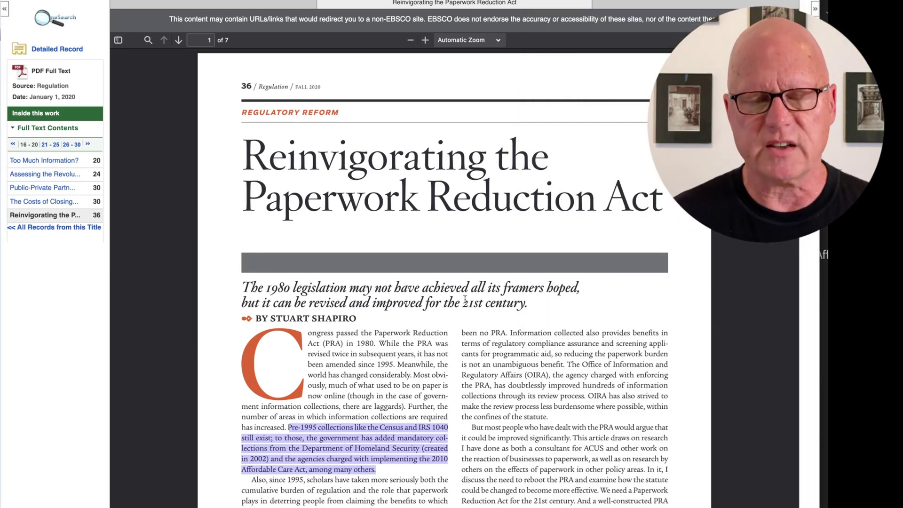
pyautogui.scroll(-1, 465, 300)
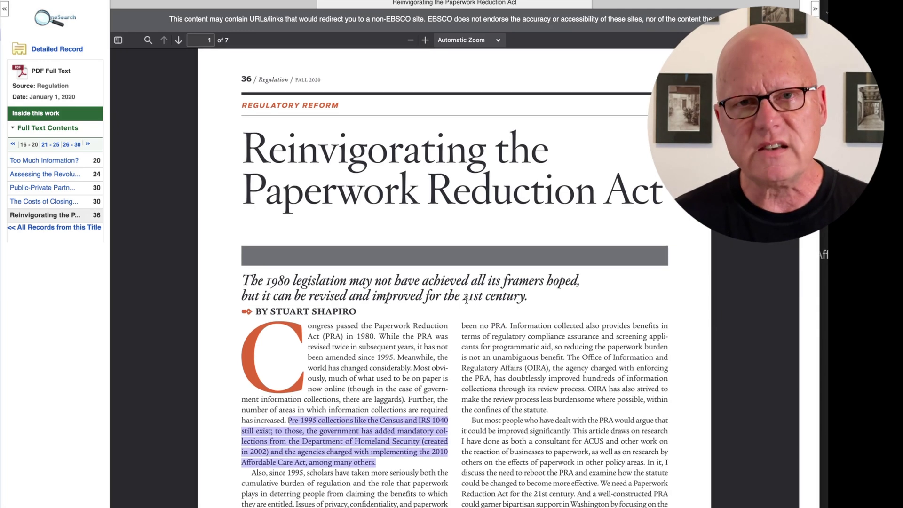